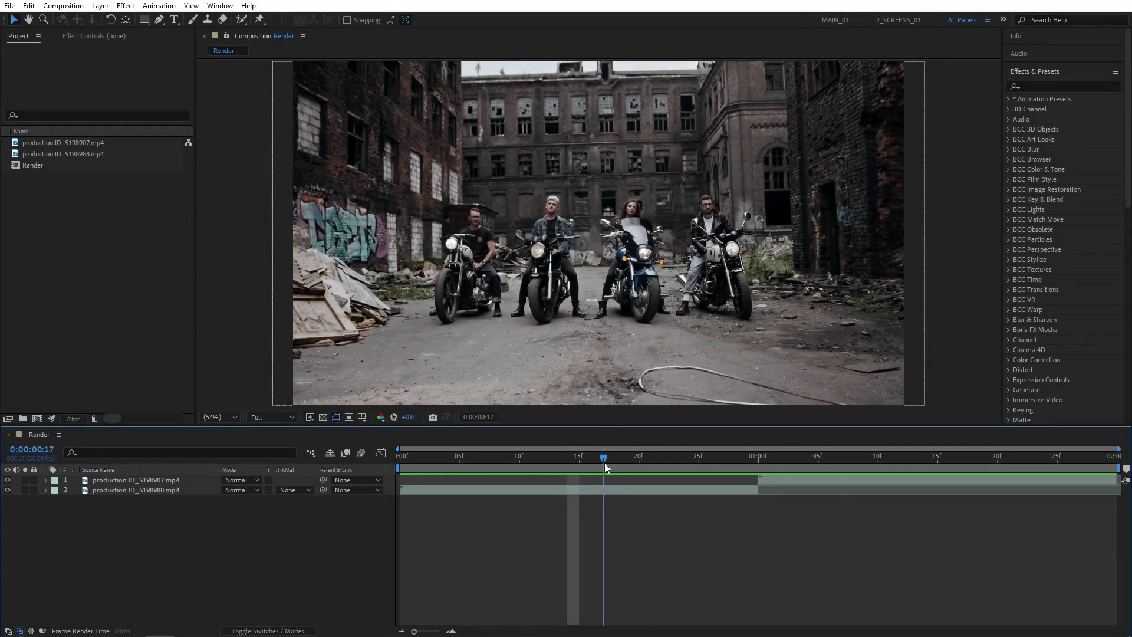
Add a new adjustment layer above the two motorcycle clips
drag(604, 465, 752, 471)
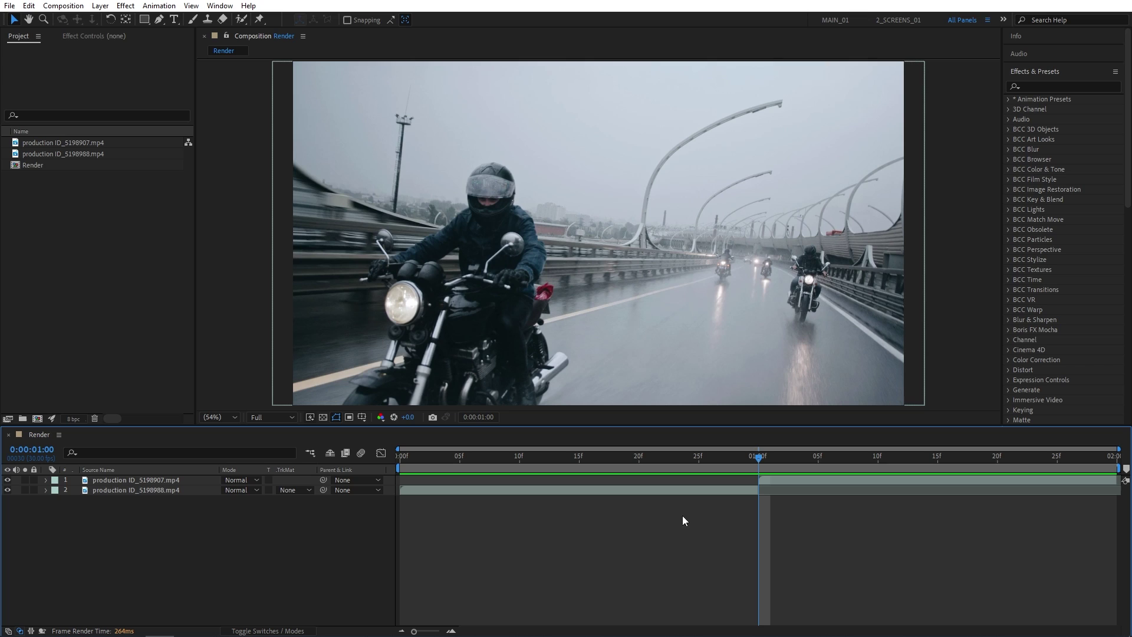
click(100, 5)
mouse_move(117, 19)
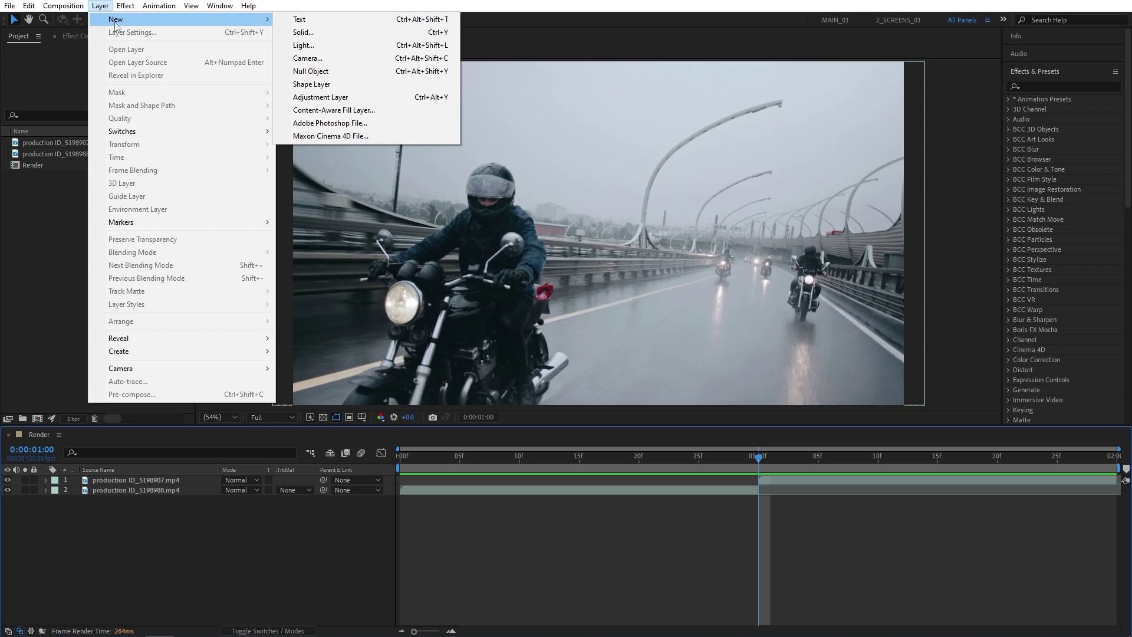
click(369, 97)
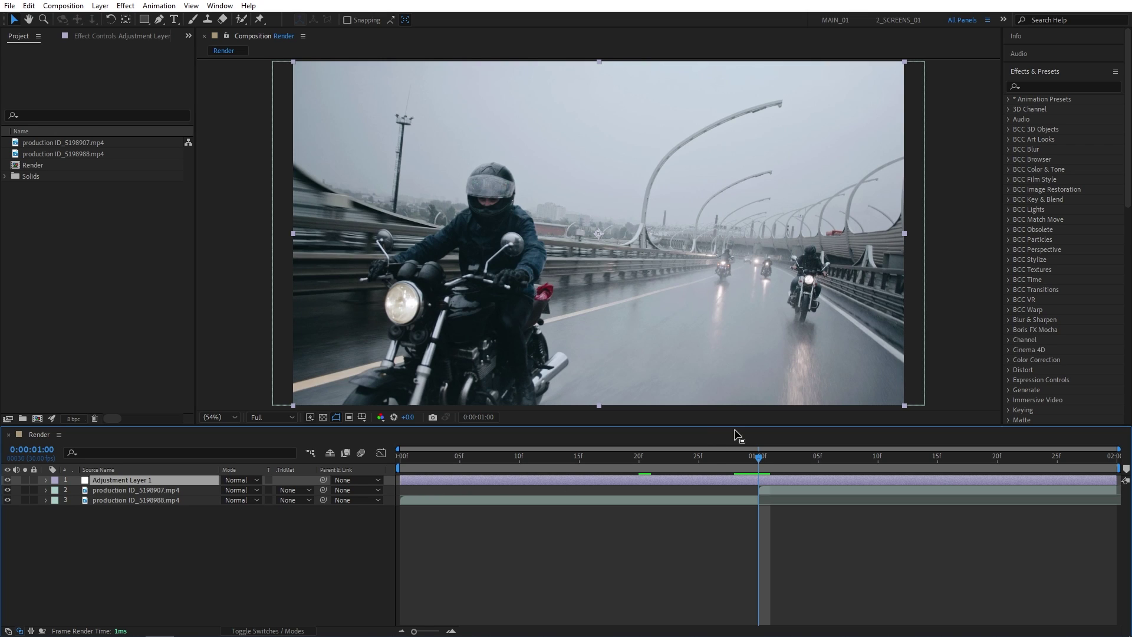
Trim Adjustment Layer 1 to start at 20f and end at 01:10f, spanning the cut
click(765, 462)
click(759, 460)
key(shift+Page_Up)
drag(400, 479, 639, 482)
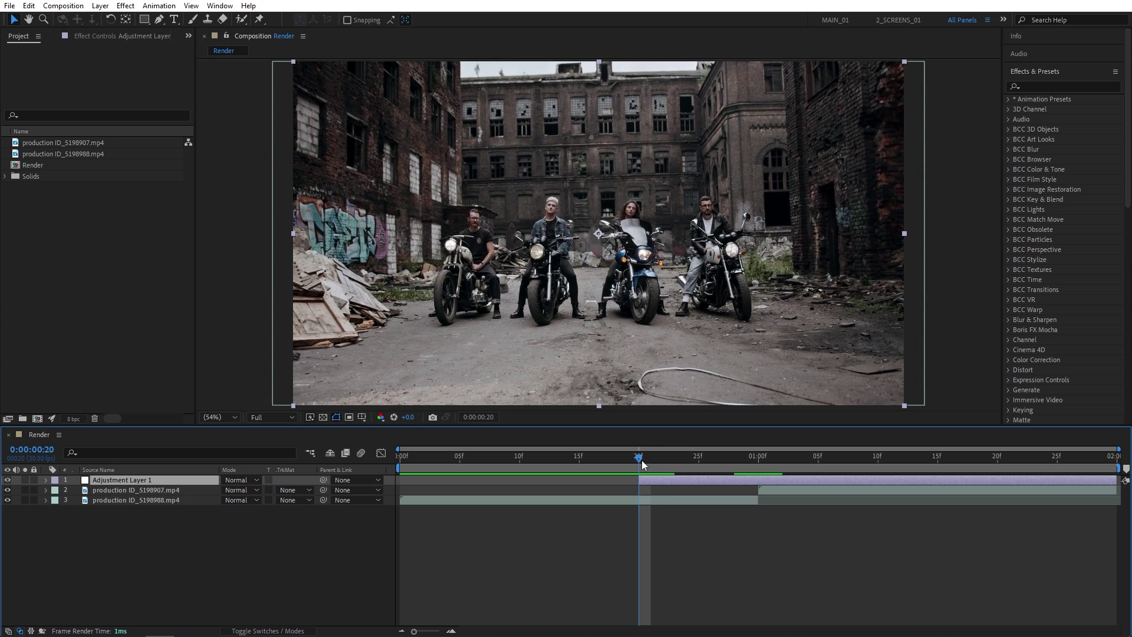
key(shift+Page_Down)
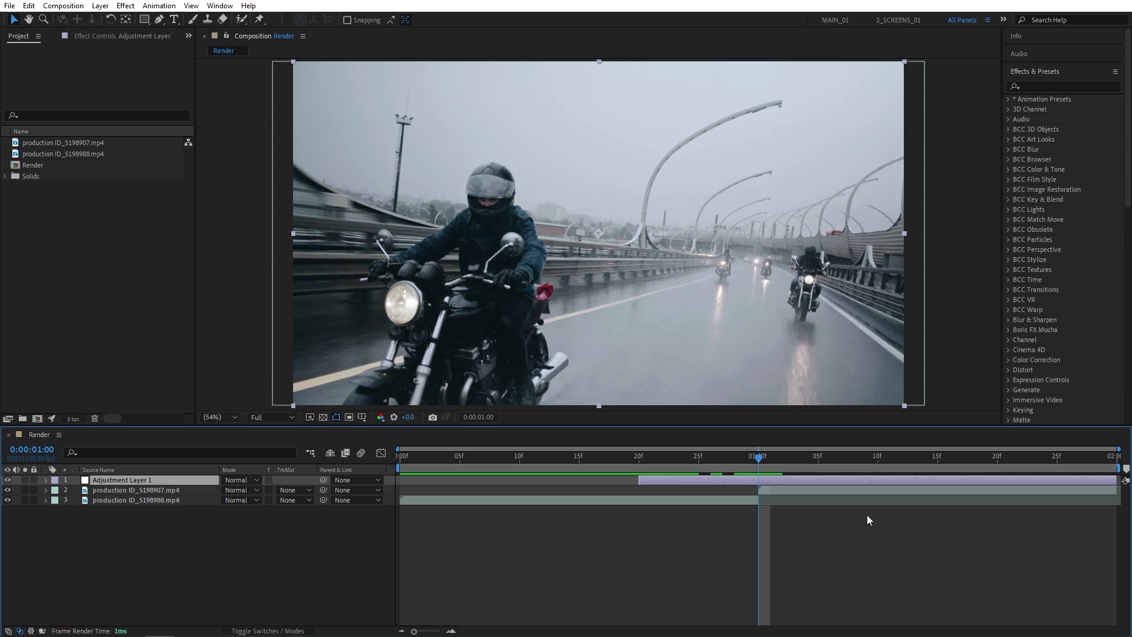
key(shift+Page_Down)
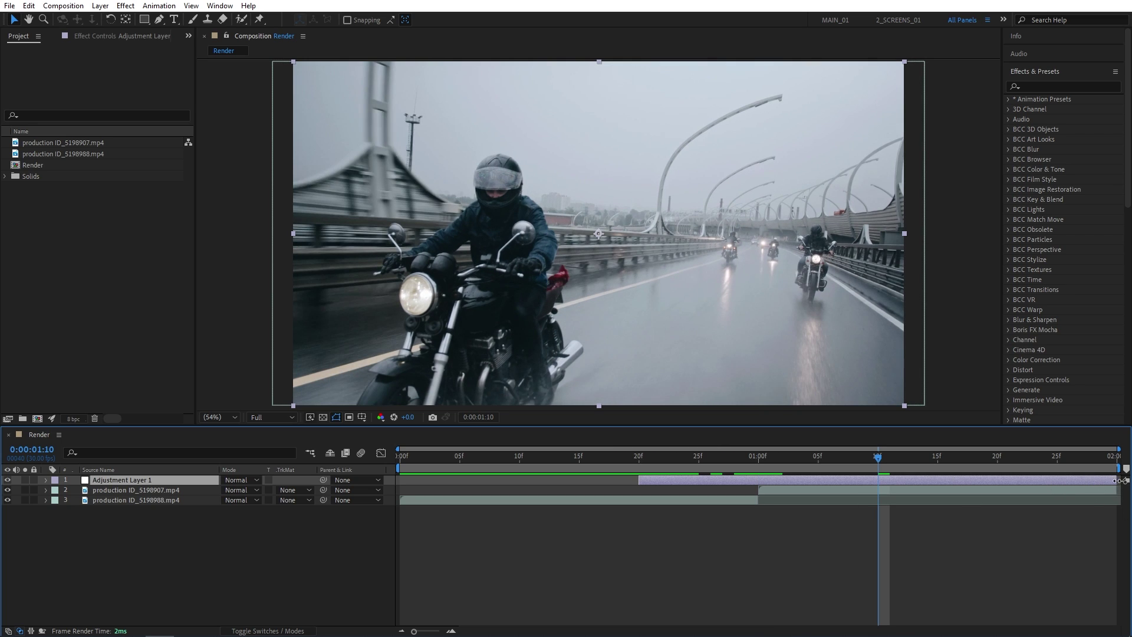
drag(1116, 481, 877, 481)
click(742, 463)
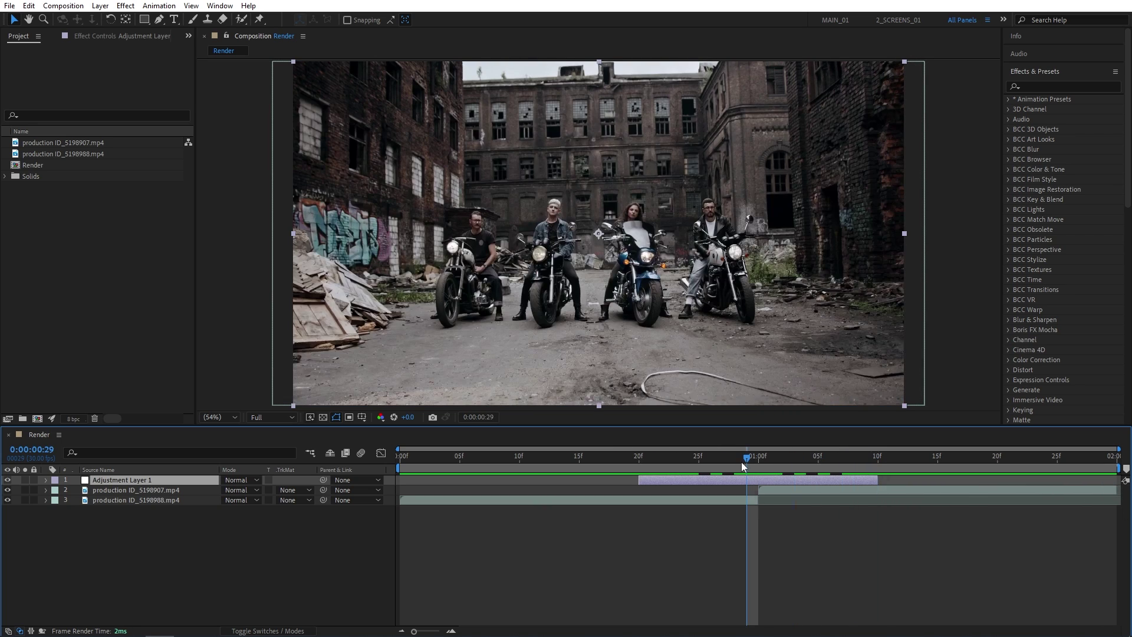
mouse_move(750, 467)
mouse_down()
mouse_move(770, 466)
mouse_move(759, 468)
mouse_up()
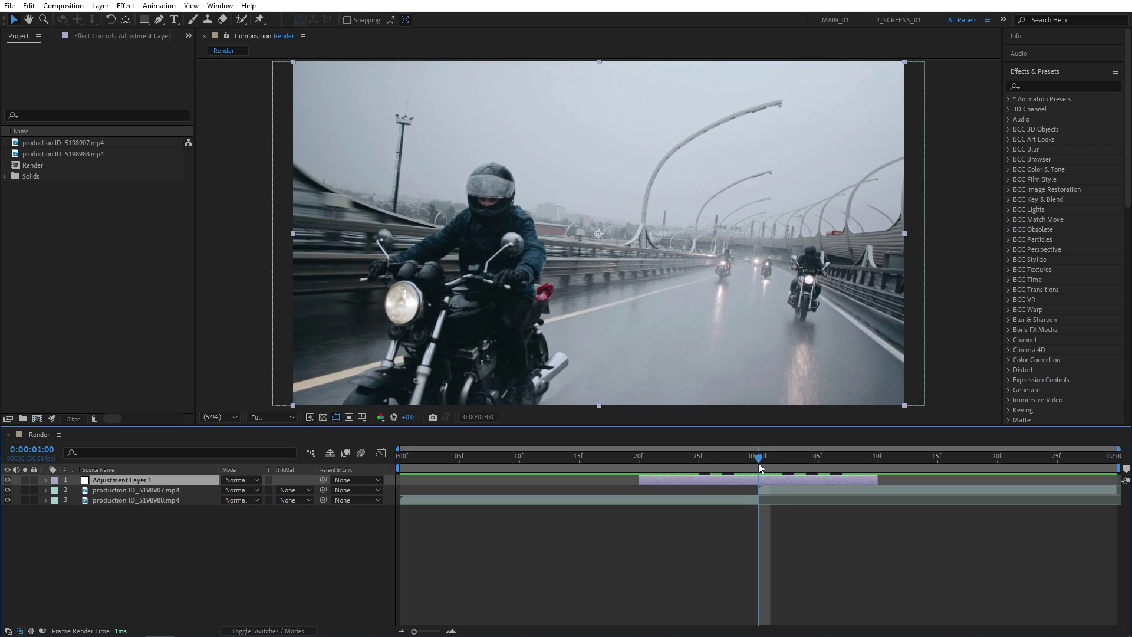
Apply the Transform effect to the adjustment layer and set a Scale keyframe of 100 at 20f
click(1052, 86)
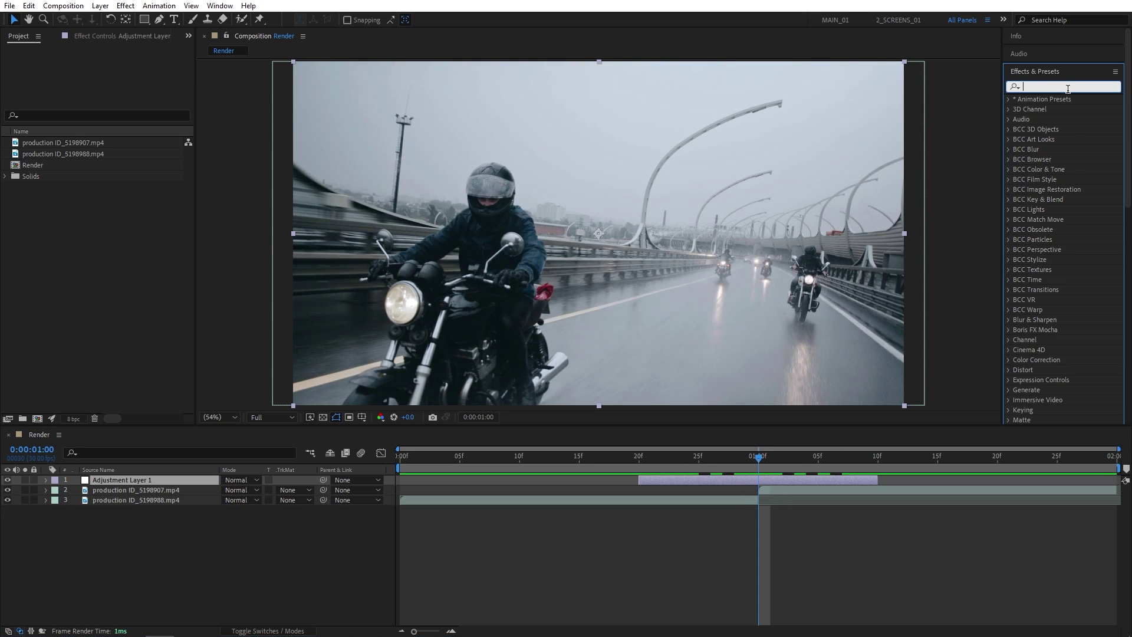
text(transform)
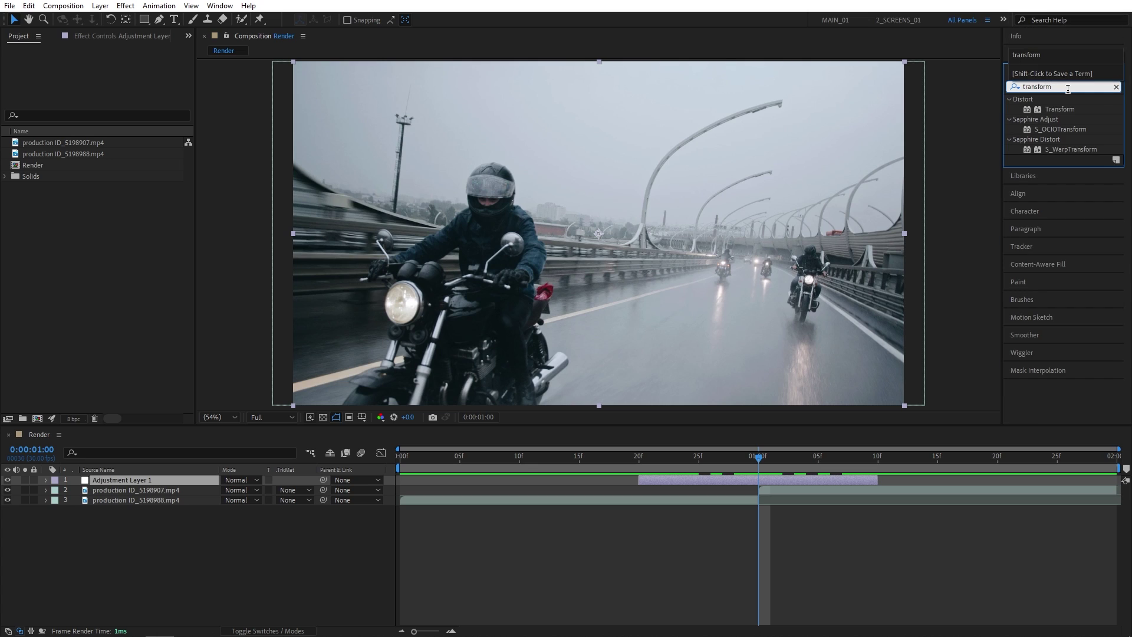
drag(1059, 109, 638, 477)
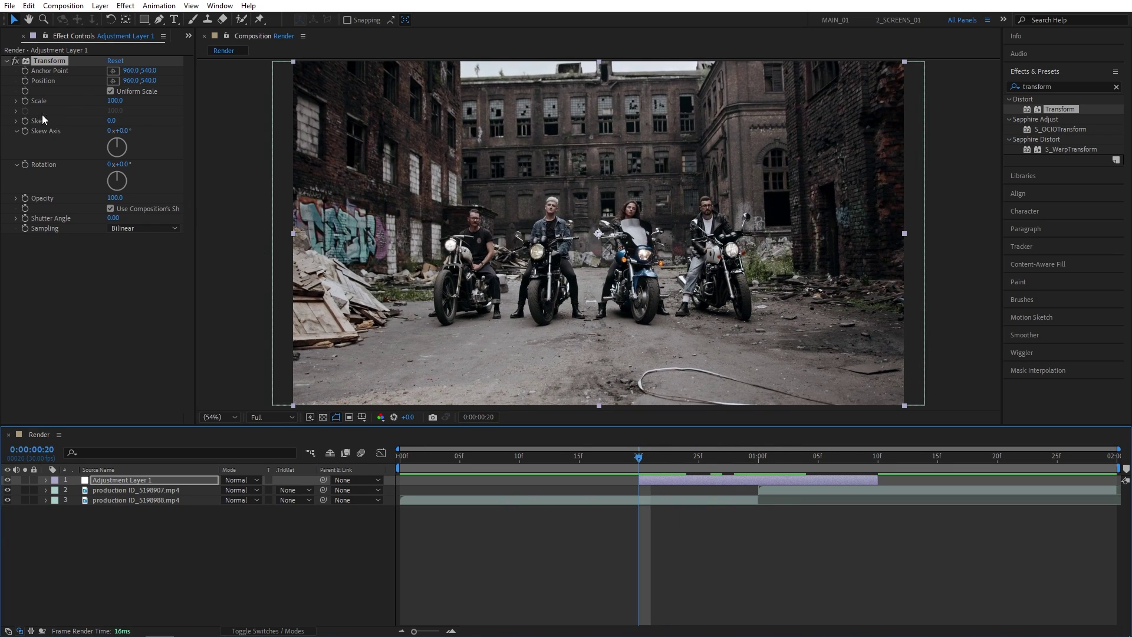
click(25, 102)
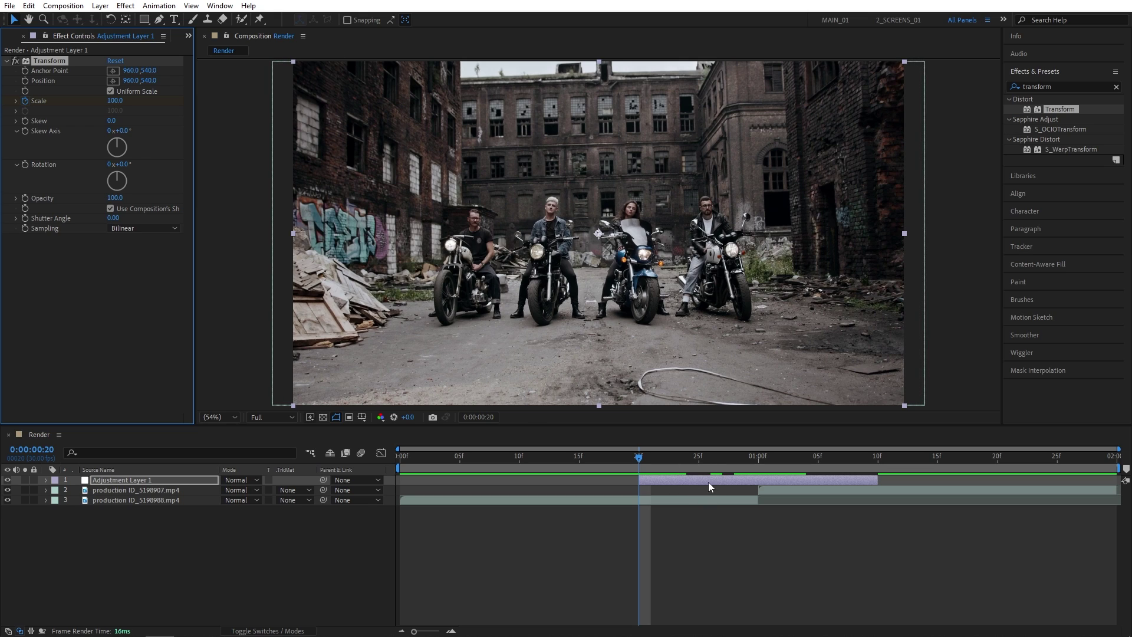
key(u)
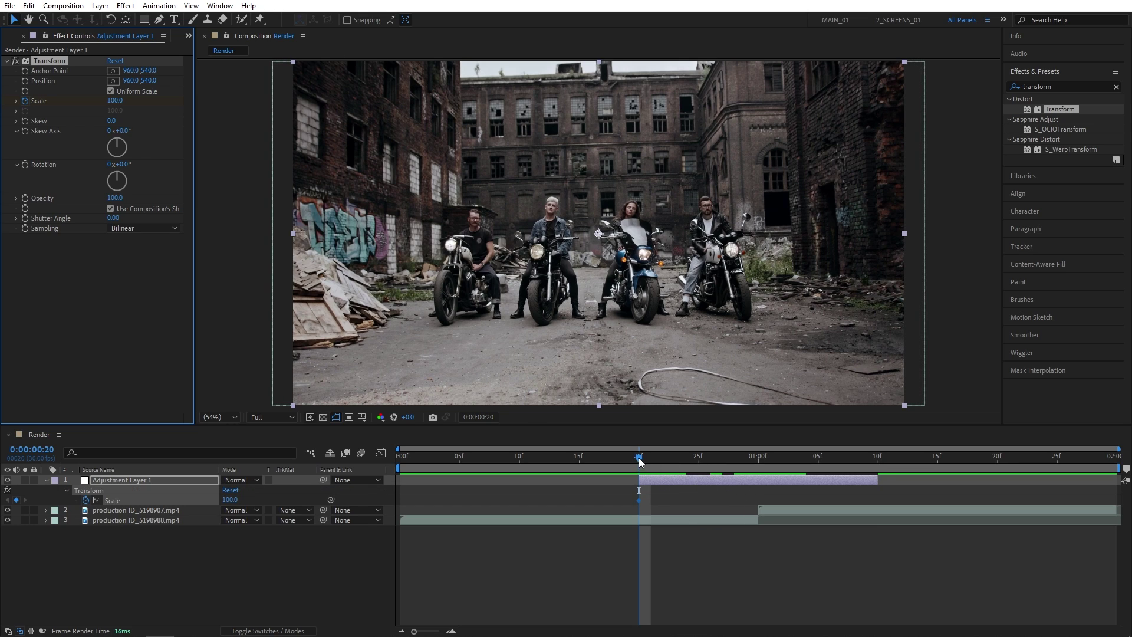
Keyframe Scale to 300 at 01:00f and back to 100 at 01:10f
drag(639, 461, 762, 488)
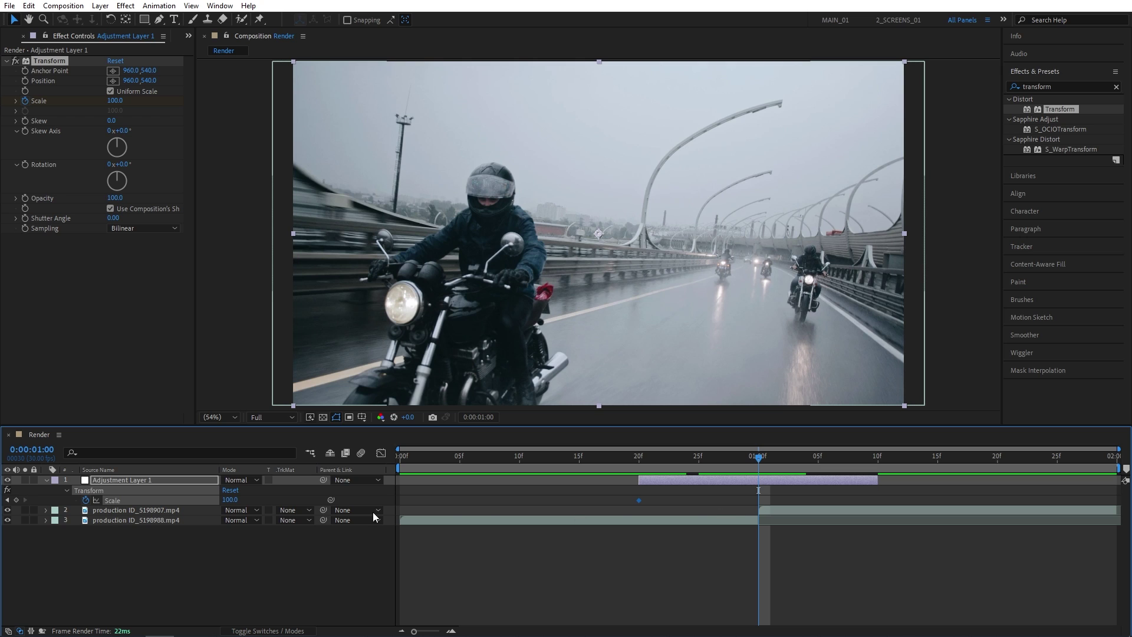
click(229, 499)
text(300)
key(Return)
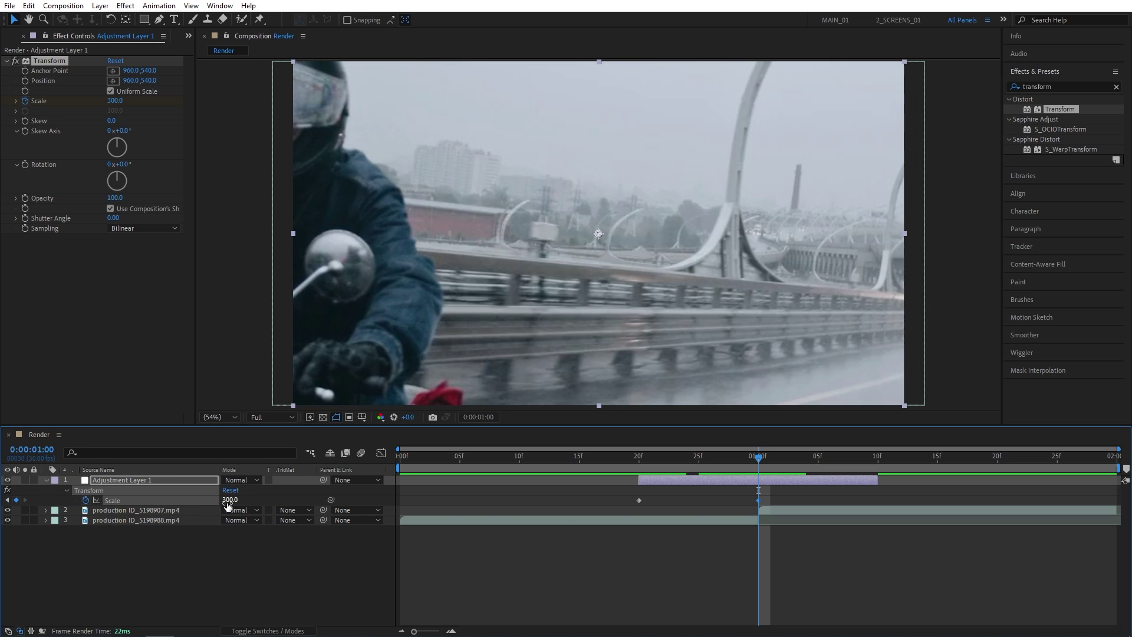
drag(764, 469, 876, 468)
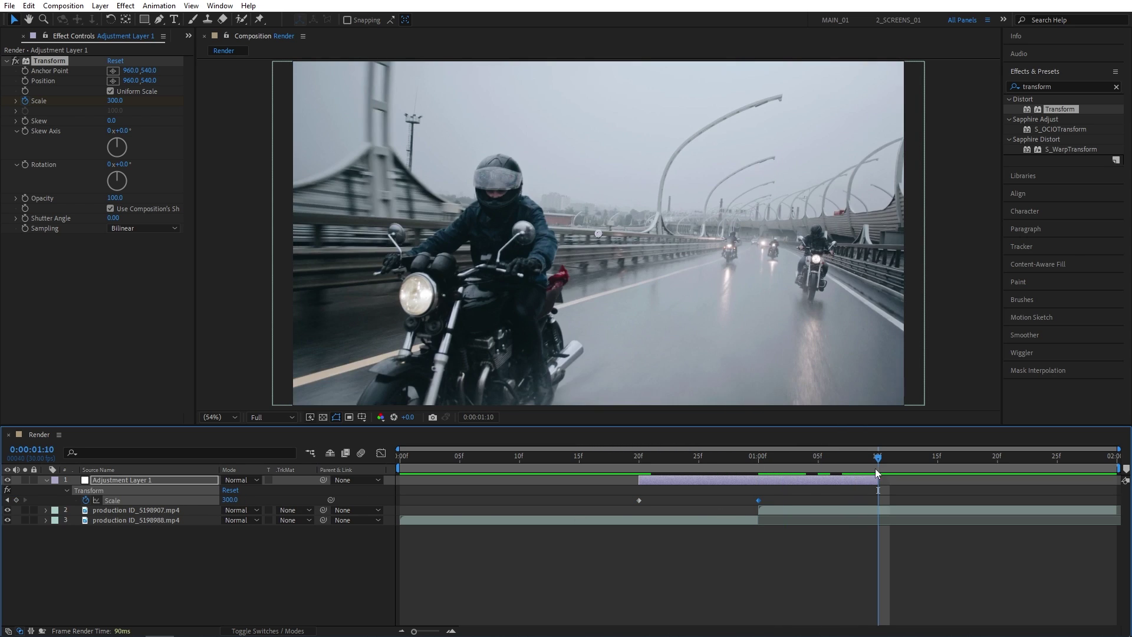
click(230, 500)
text(100)
key(Return)
drag(658, 456, 737, 469)
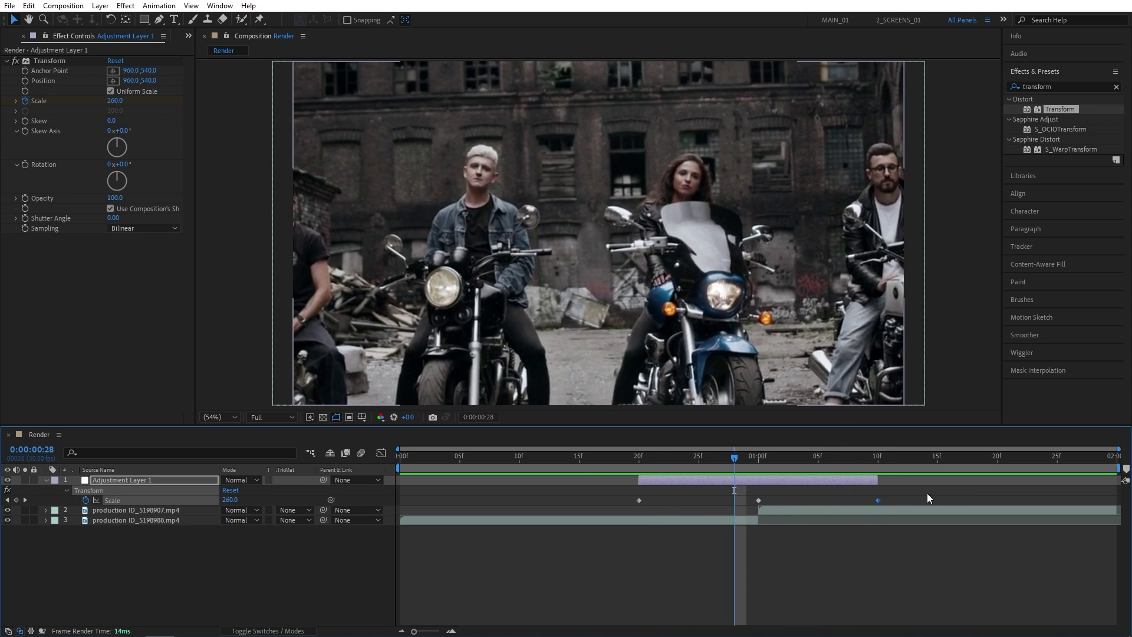
drag(927, 493, 621, 504)
Apply Easy Ease to the three Scale keyframes
right_click(639, 500)
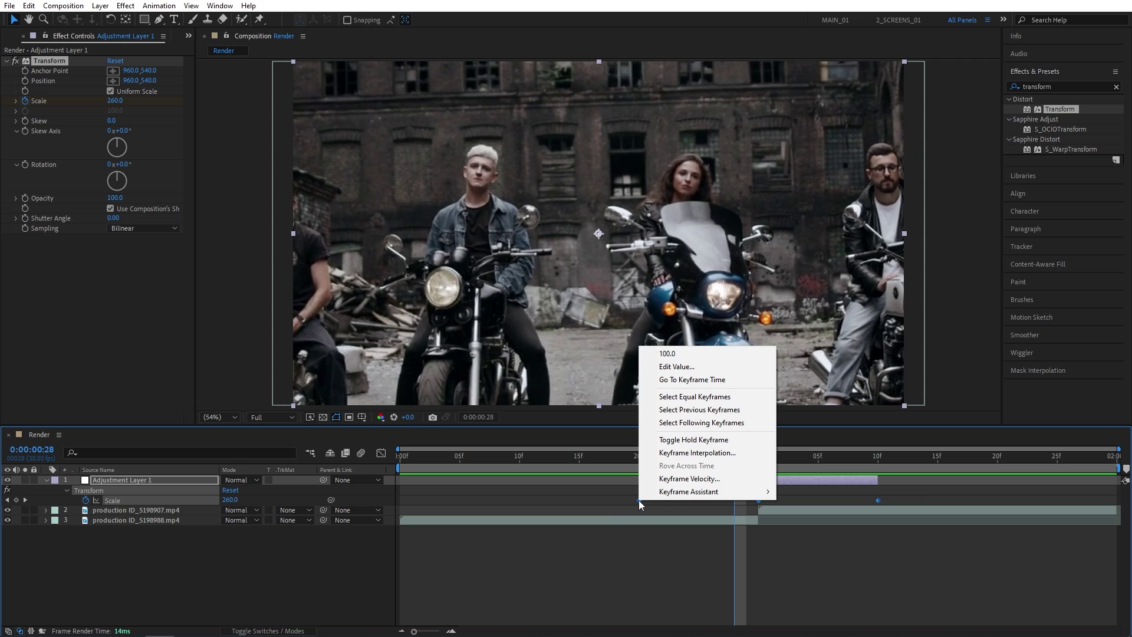
mouse_move(708, 492)
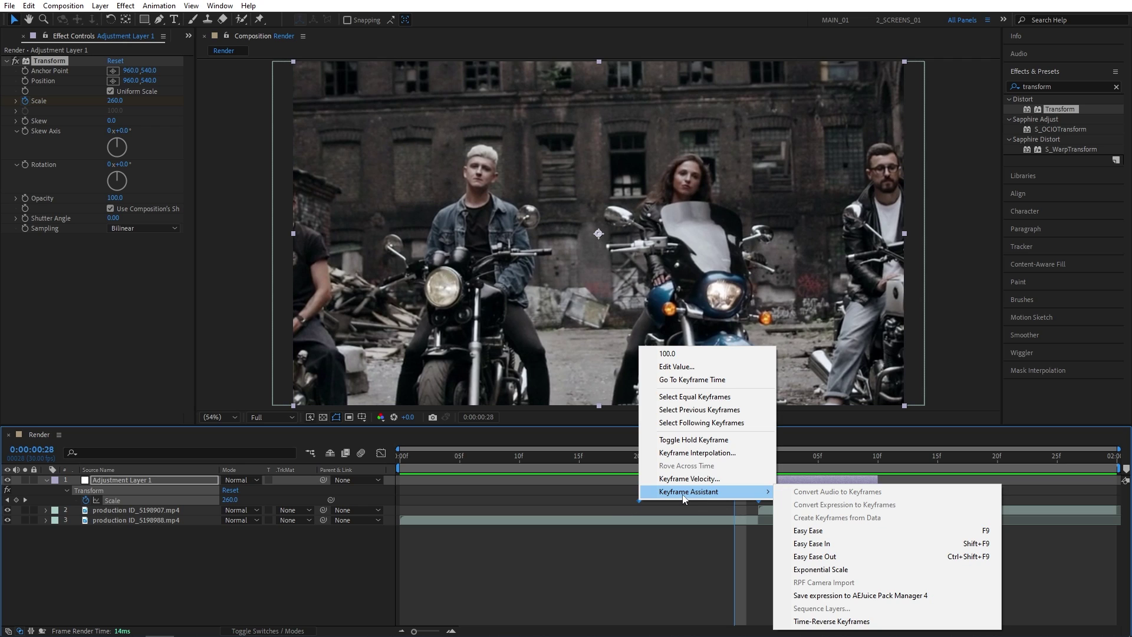
click(834, 531)
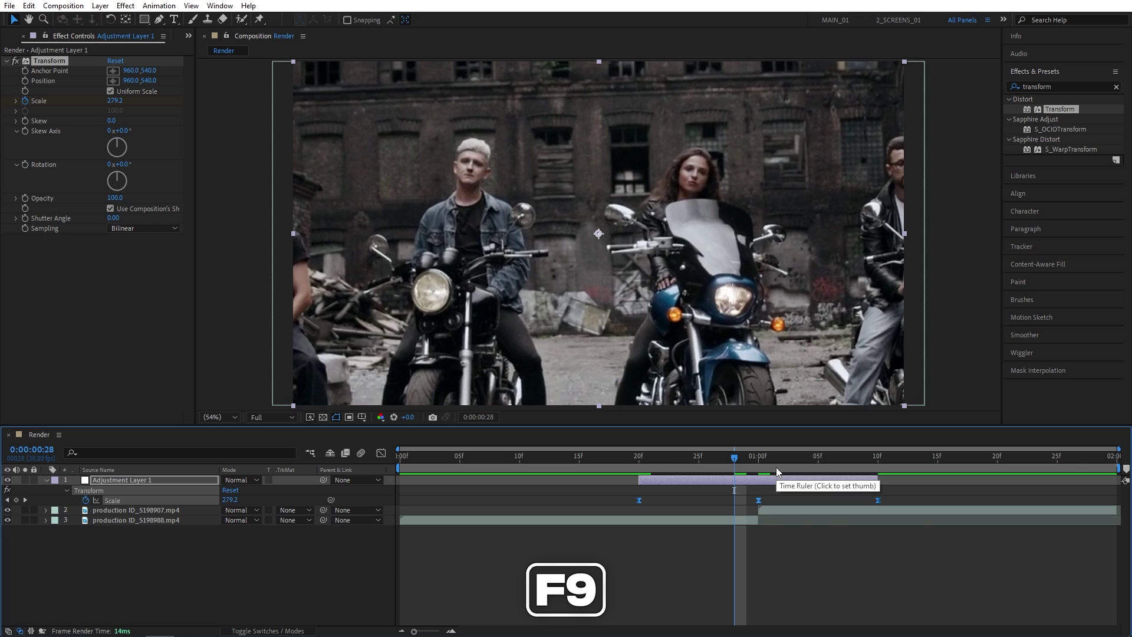
Reshape the Scale speed graph so the zoom accelerates into and decelerates out of the cut
click(381, 453)
right_click(916, 516)
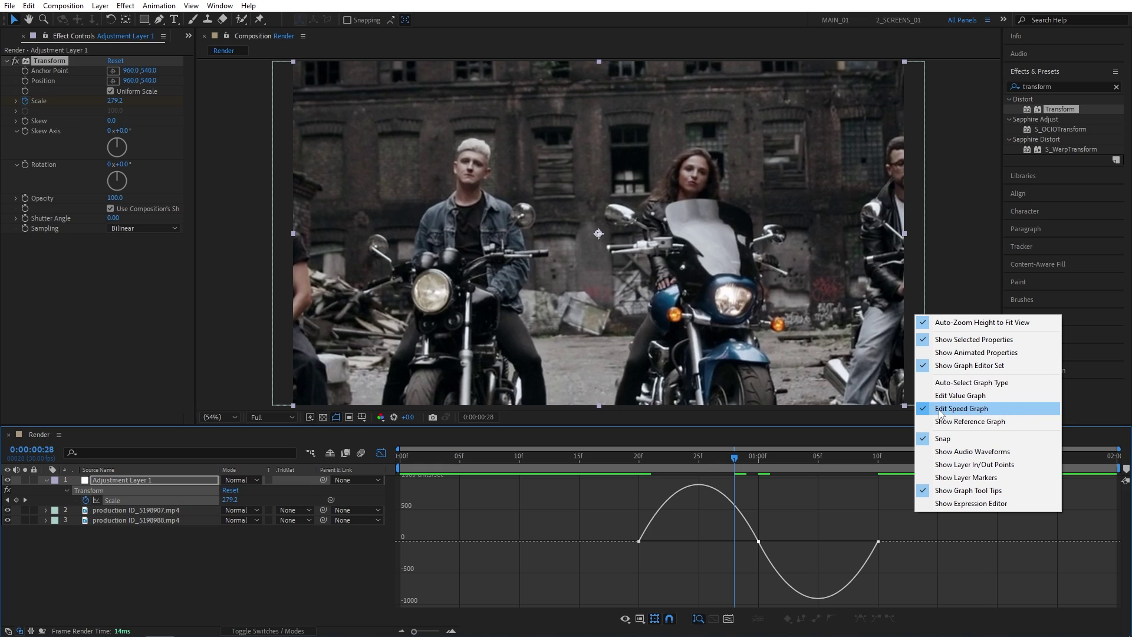
click(1004, 412)
drag(618, 512, 649, 555)
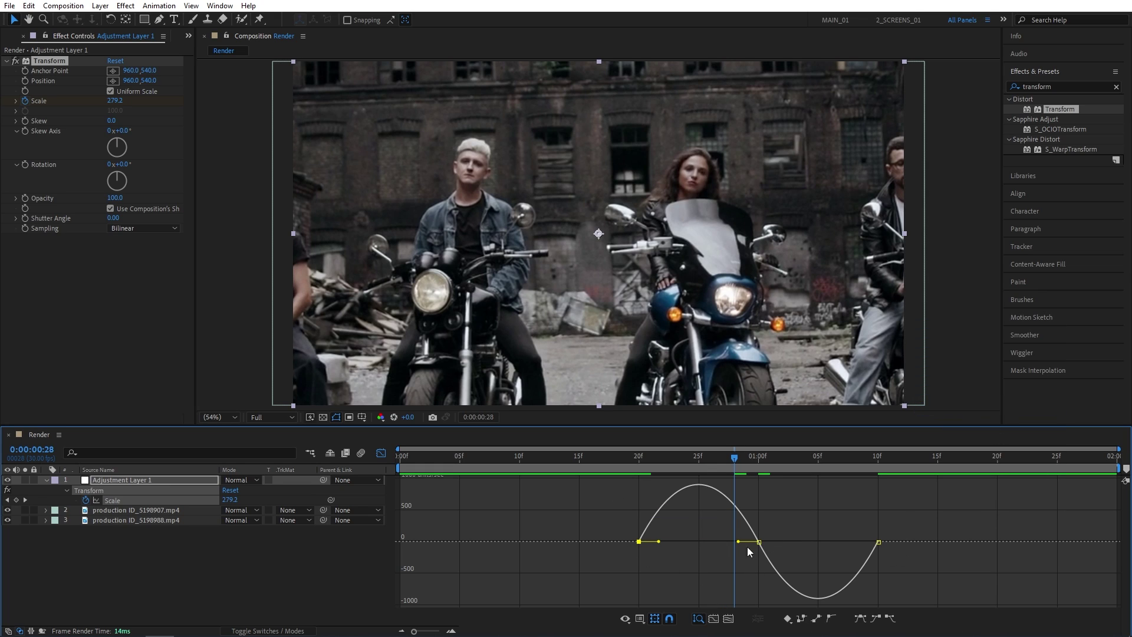
drag(658, 542, 761, 583)
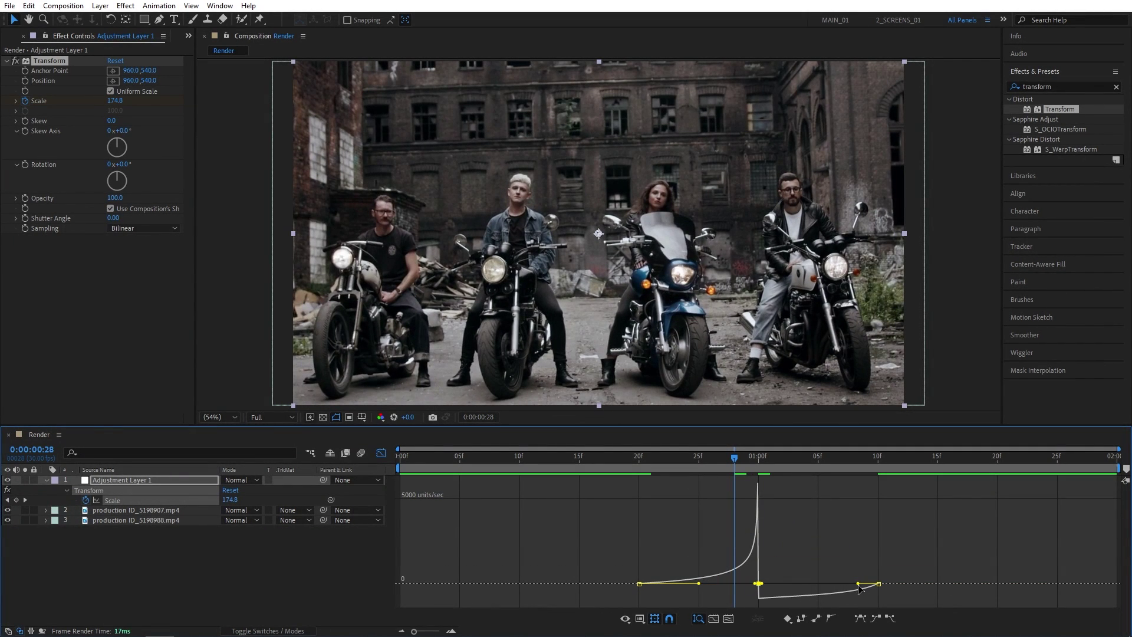
drag(858, 583, 817, 583)
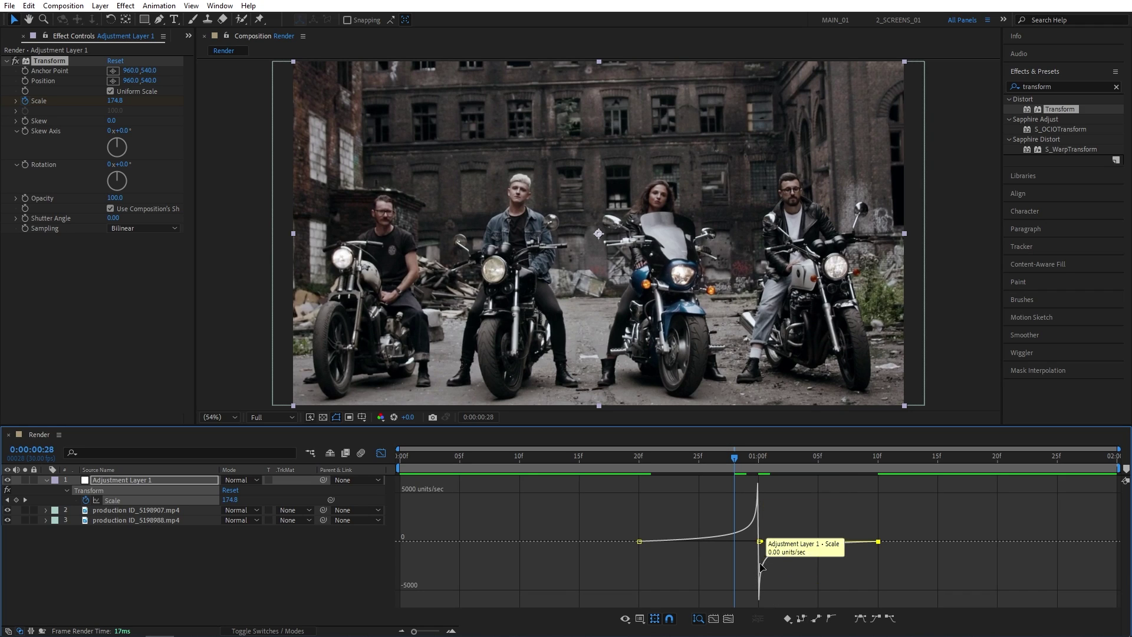
key(shift+F3)
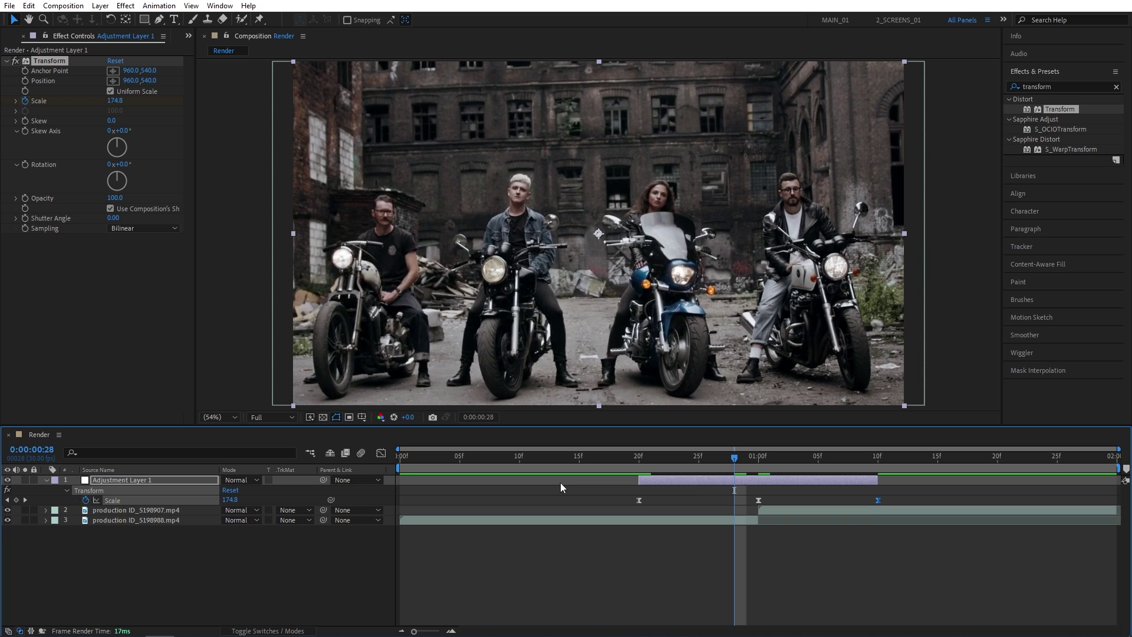
click(714, 459)
Turn off Use Composition's Shutter on the Transform effect and set Shutter Angle to 360
drag(713, 458, 781, 476)
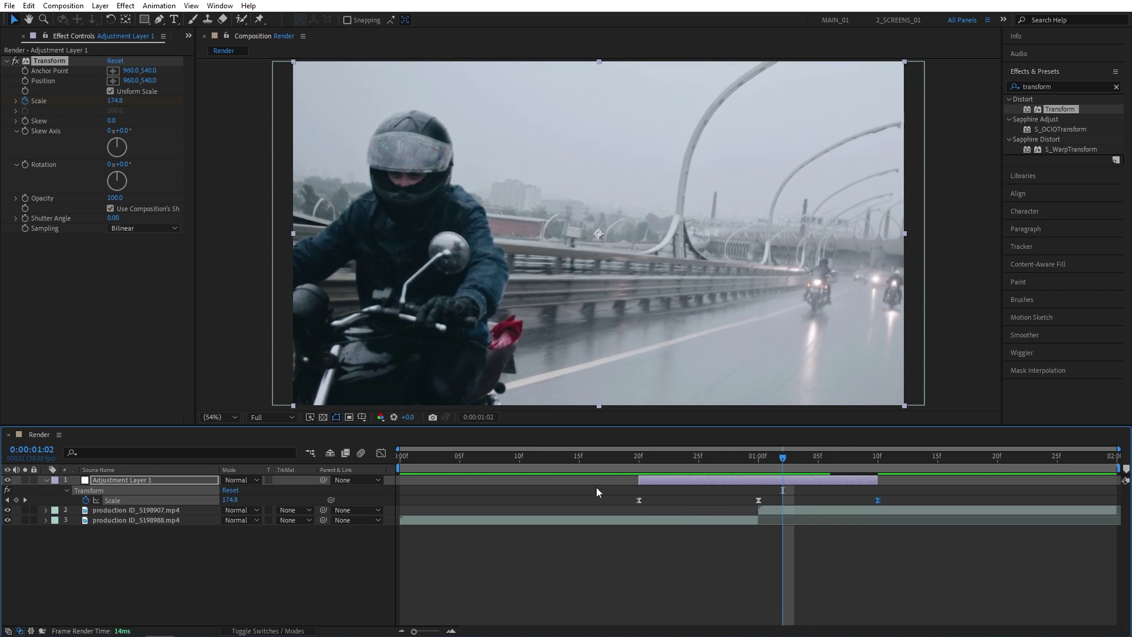
drag(195, 307, 231, 308)
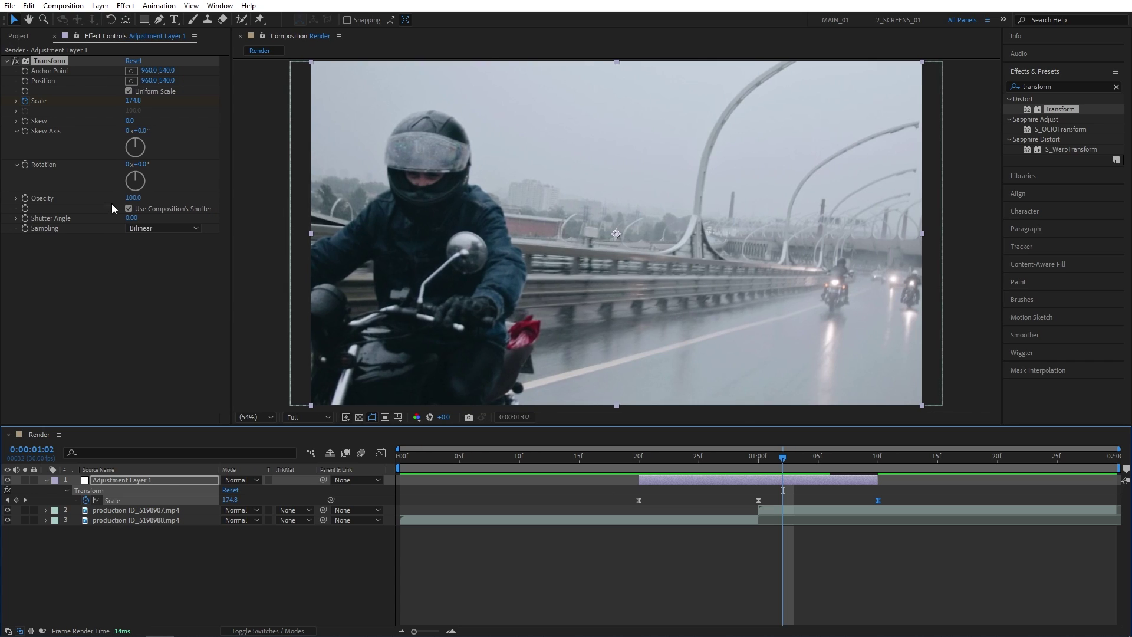
click(128, 208)
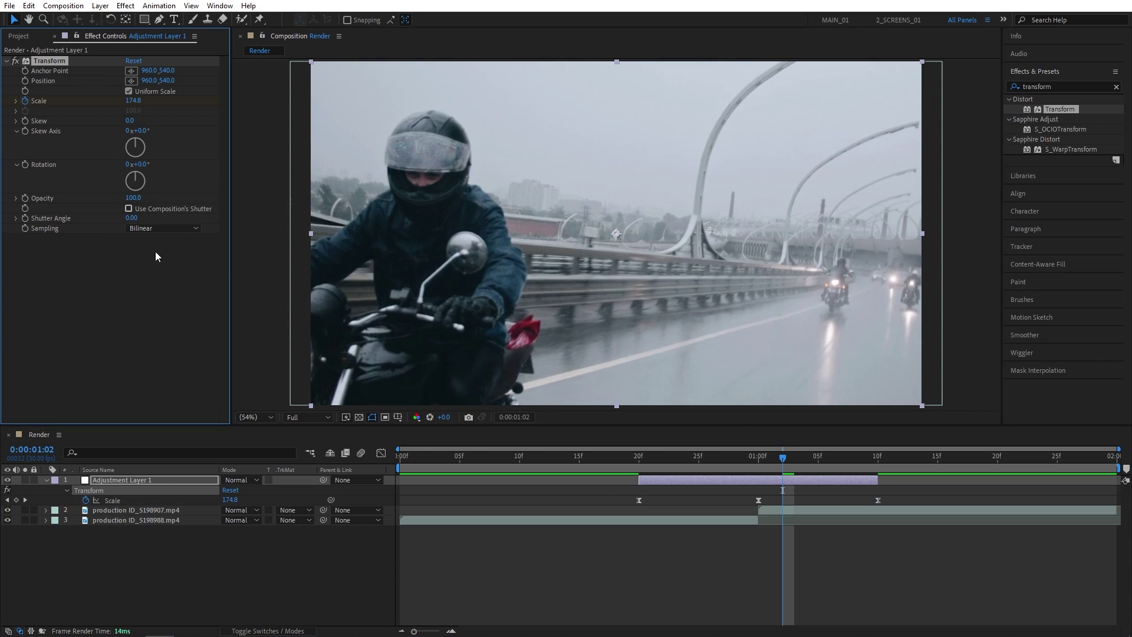
click(133, 218)
text(360)
key(Return)
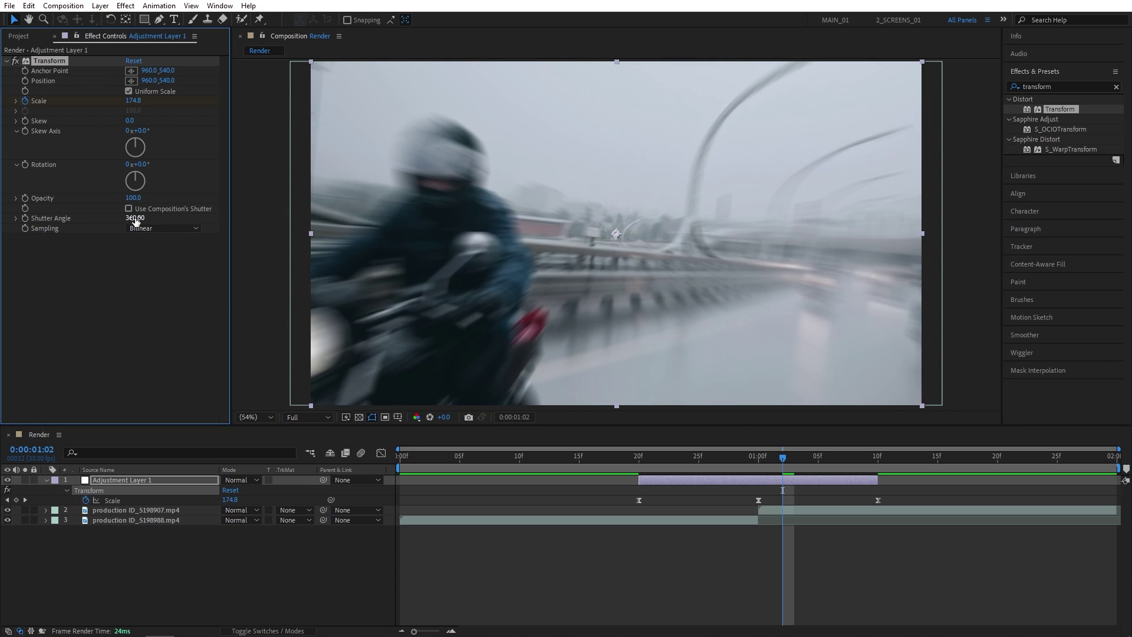
mouse_move(702, 459)
mouse_down()
mouse_move(713, 465)
mouse_move(689, 464)
mouse_move(765, 466)
mouse_move(716, 472)
mouse_up()
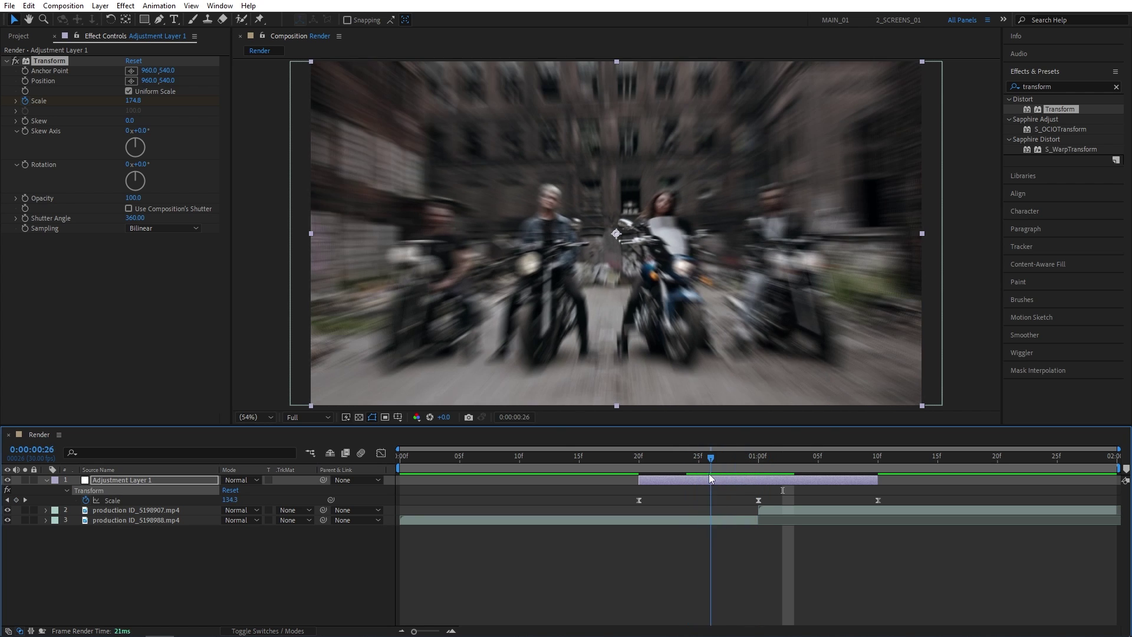
click(666, 599)
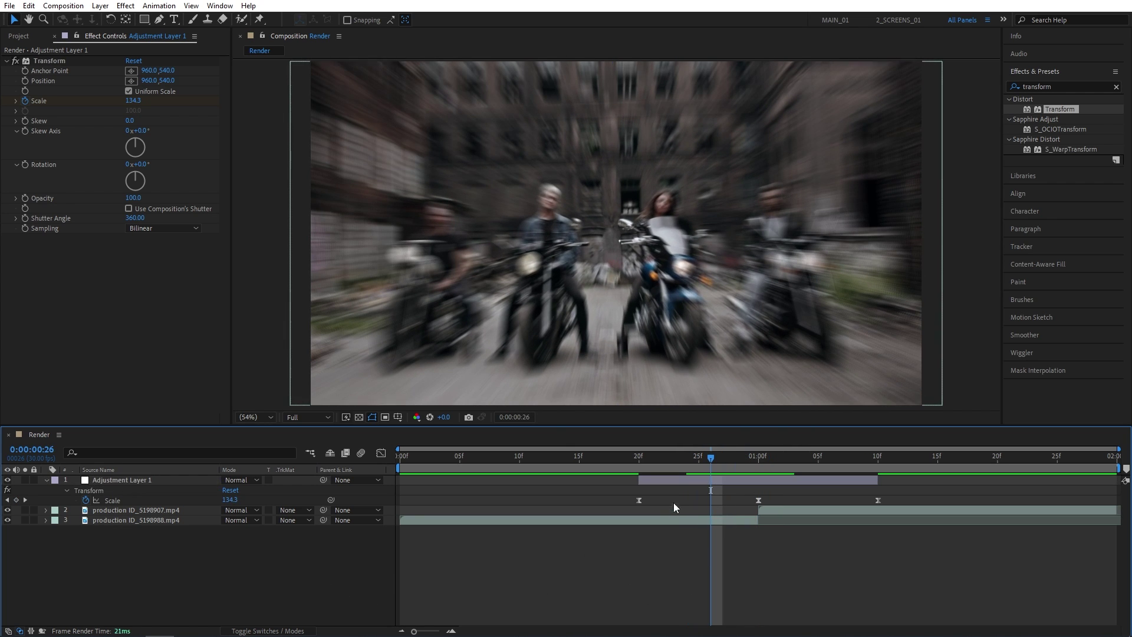
Duplicate Adjustment Layer 1 and delete the Transform effect from the copy
click(670, 480)
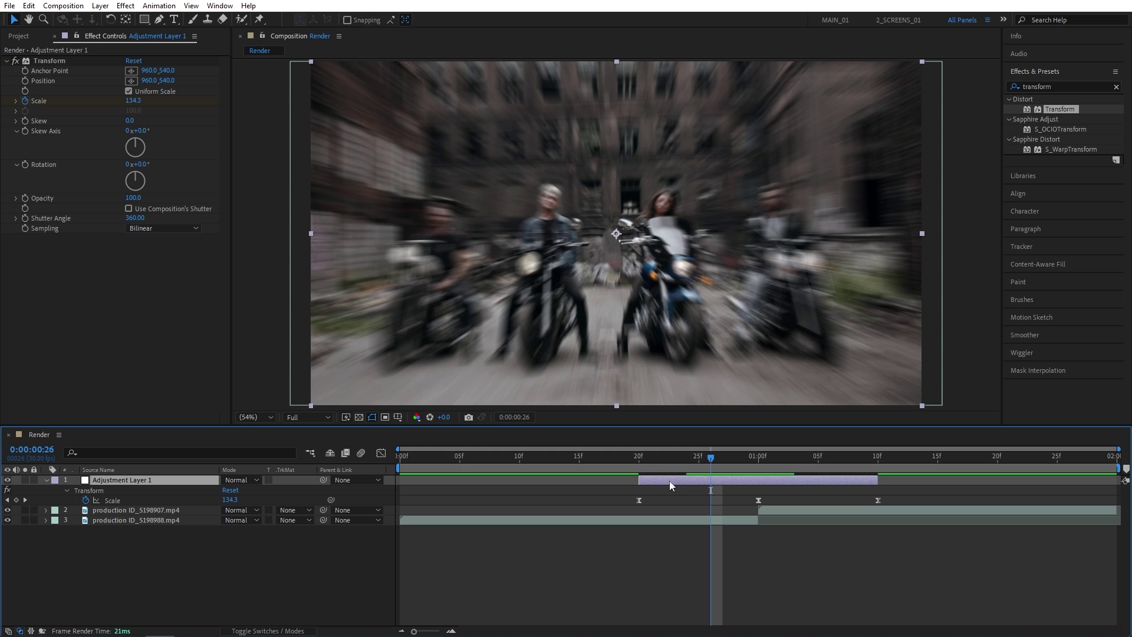
click(28, 6)
click(182, 158)
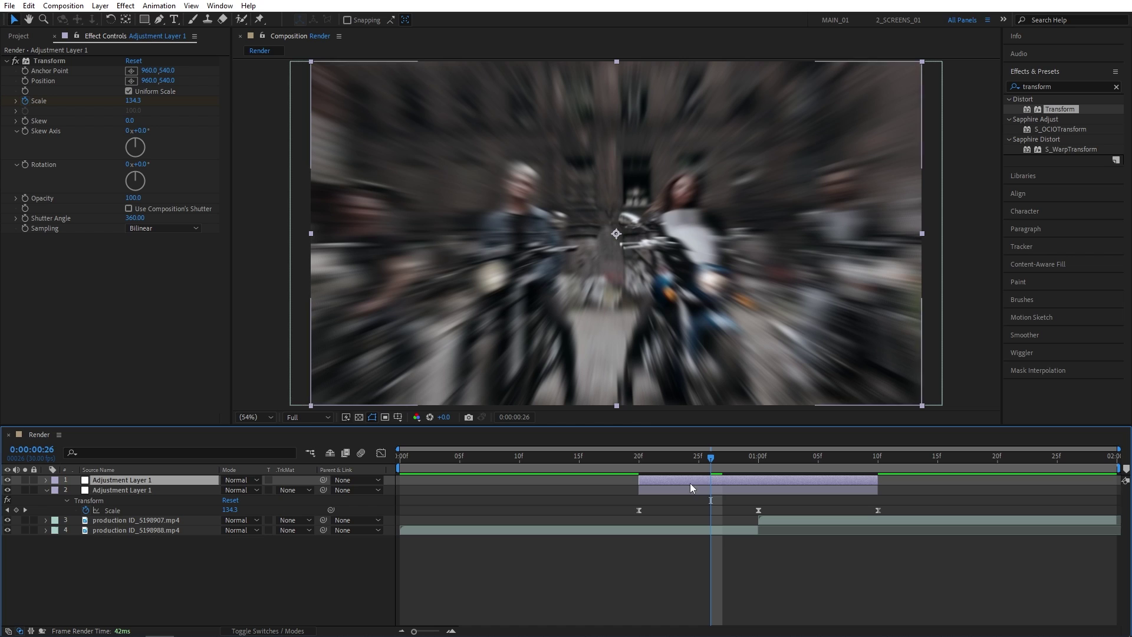
click(181, 308)
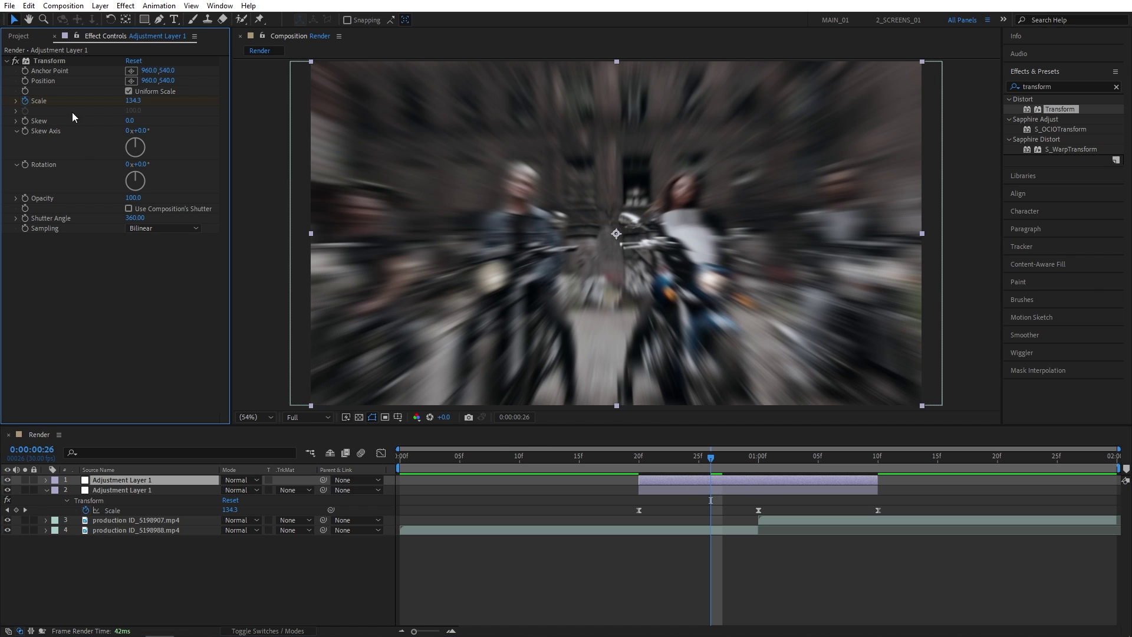
click(49, 62)
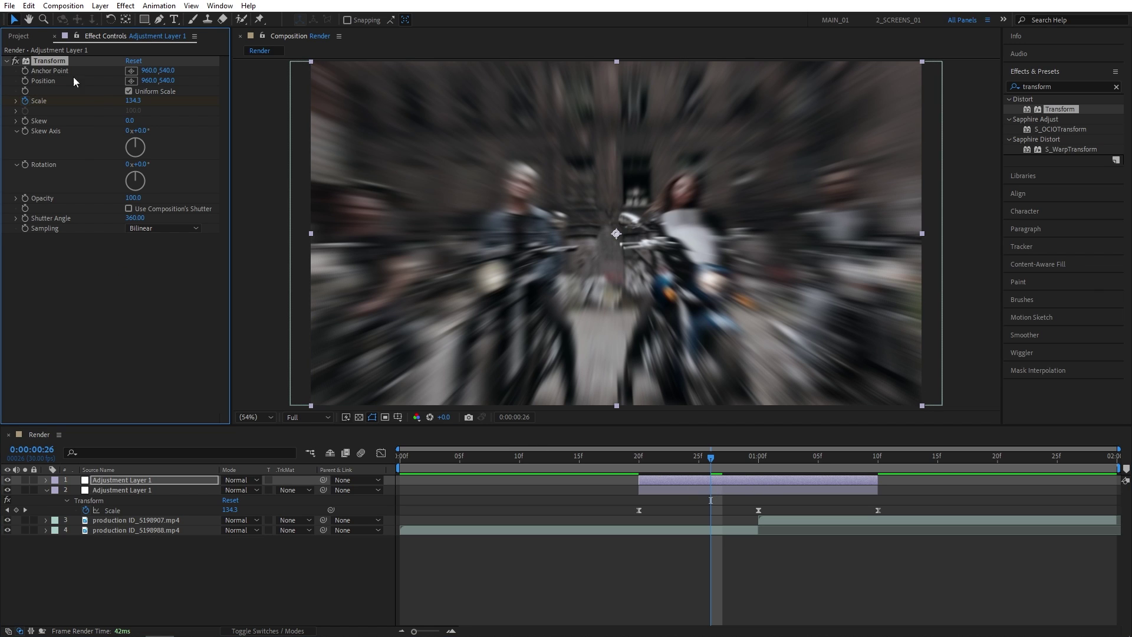
key(Delete)
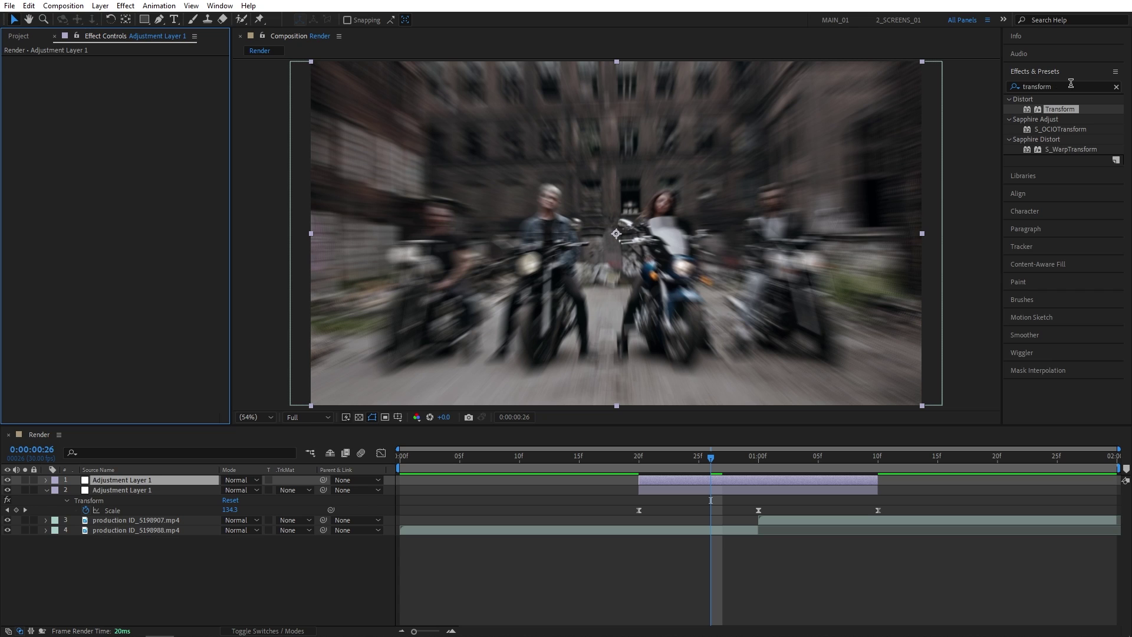
Search for and apply Motion Tile, Tint and Emboss to the top adjustment layer
click(1070, 84)
text(motion tile)
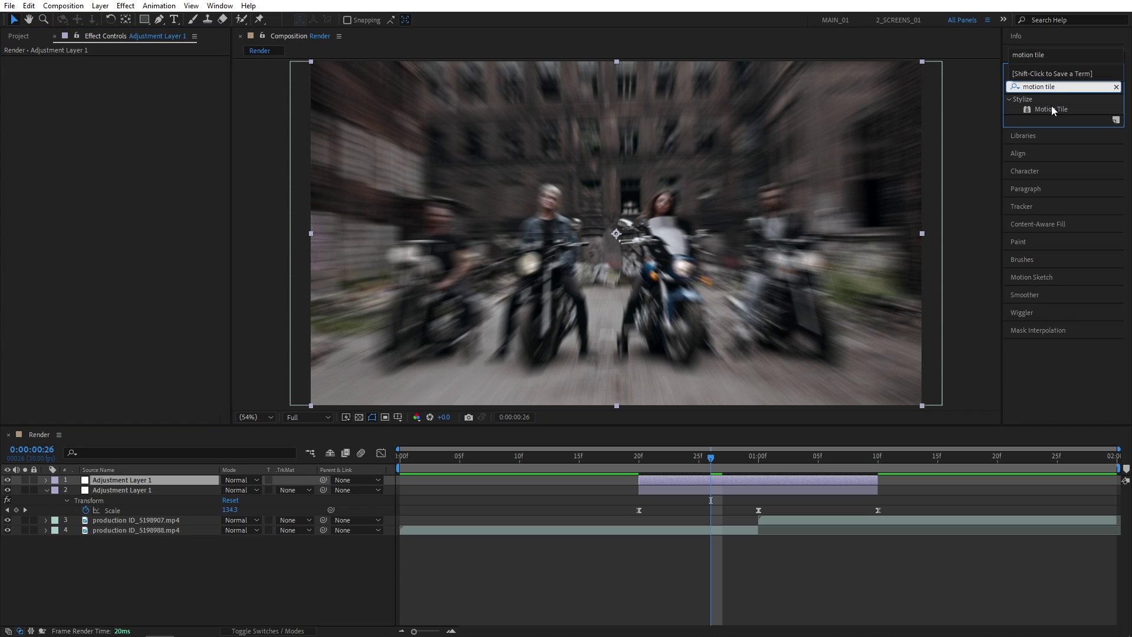
drag(1053, 109, 712, 480)
click(1049, 87)
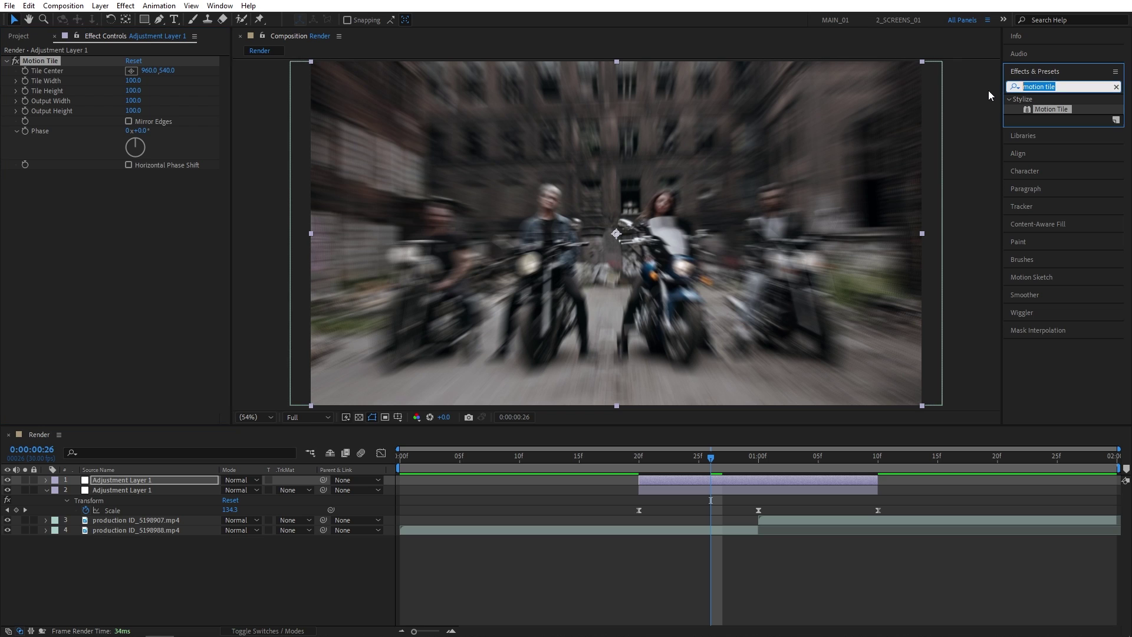
text(tint)
drag(1044, 148, 828, 405)
click(1039, 87)
text(emboss)
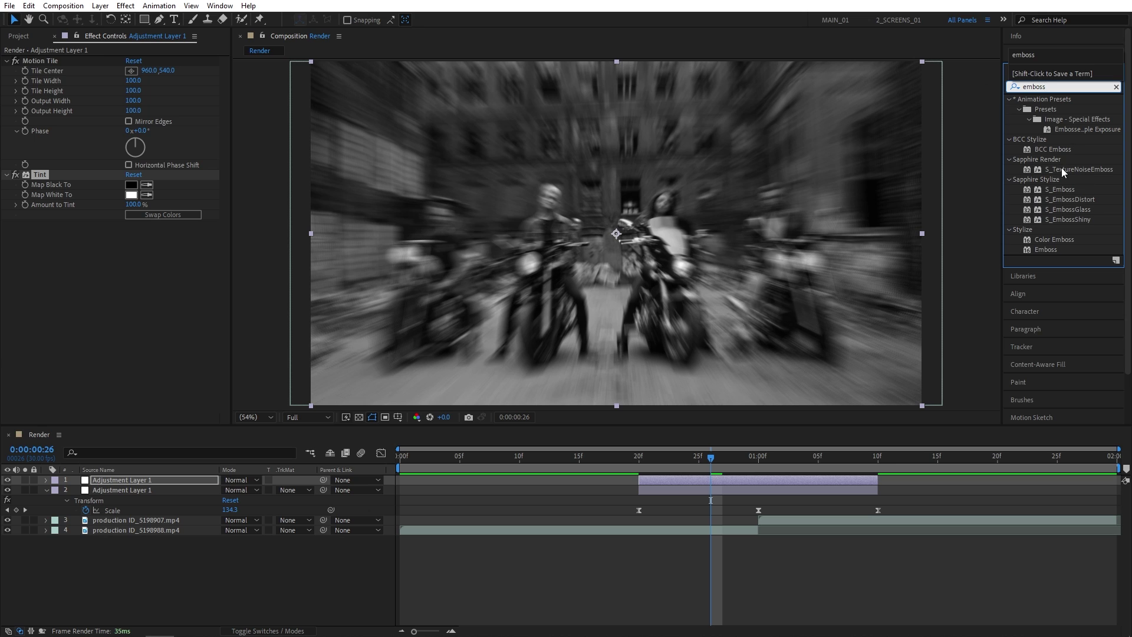
drag(1045, 249, 749, 475)
click(320, 597)
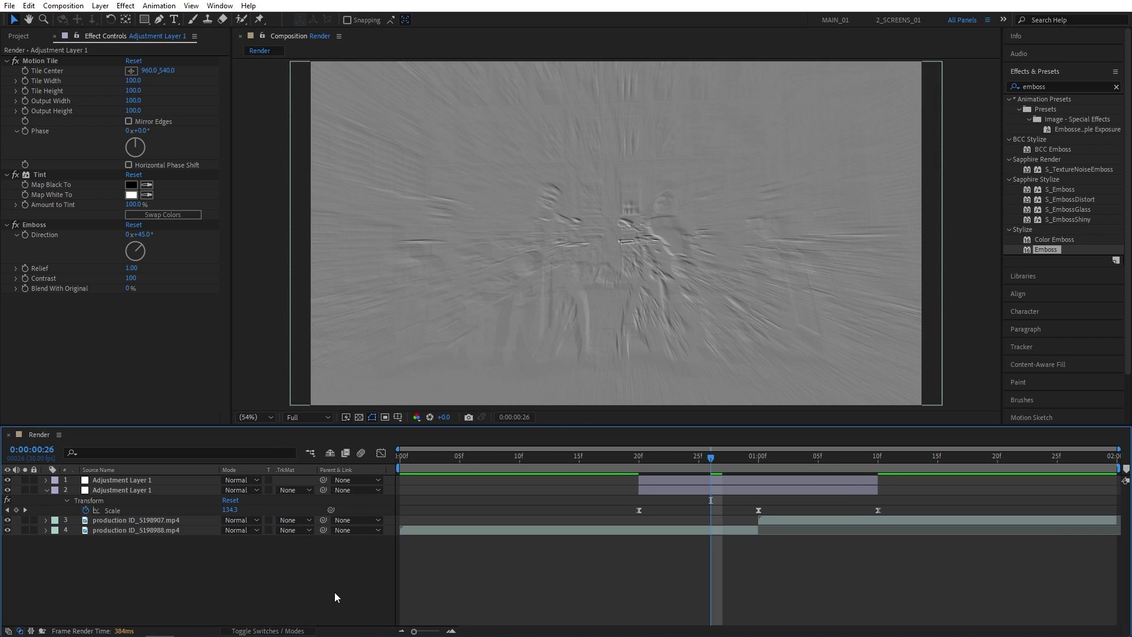
Set the top adjustment layer's blending mode to Hard Light and return to frame 20
click(235, 486)
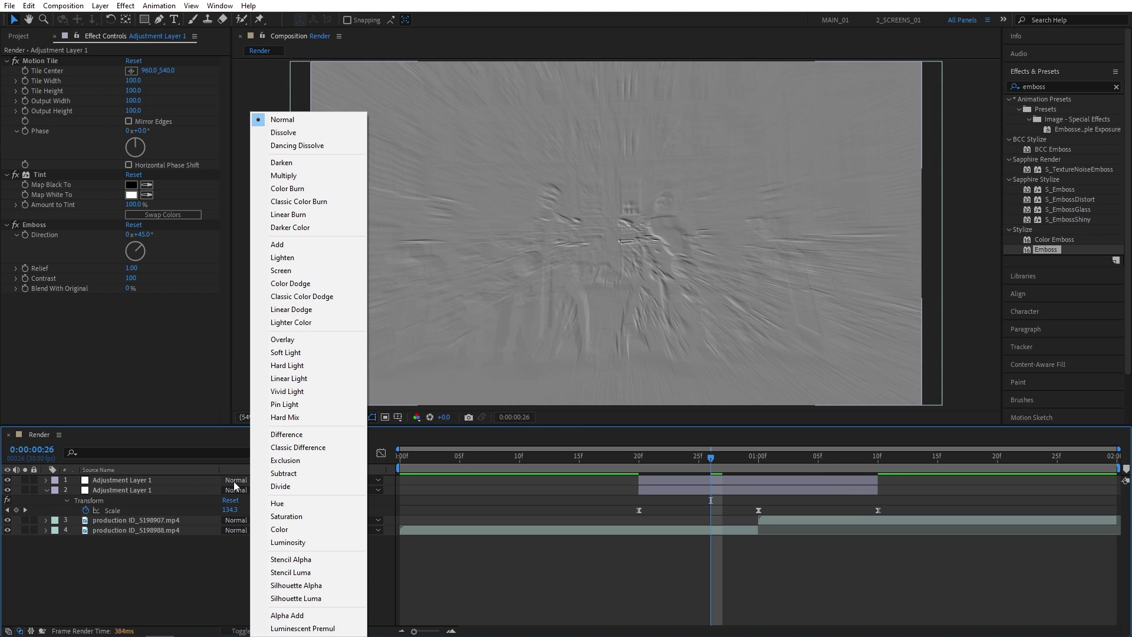
click(291, 366)
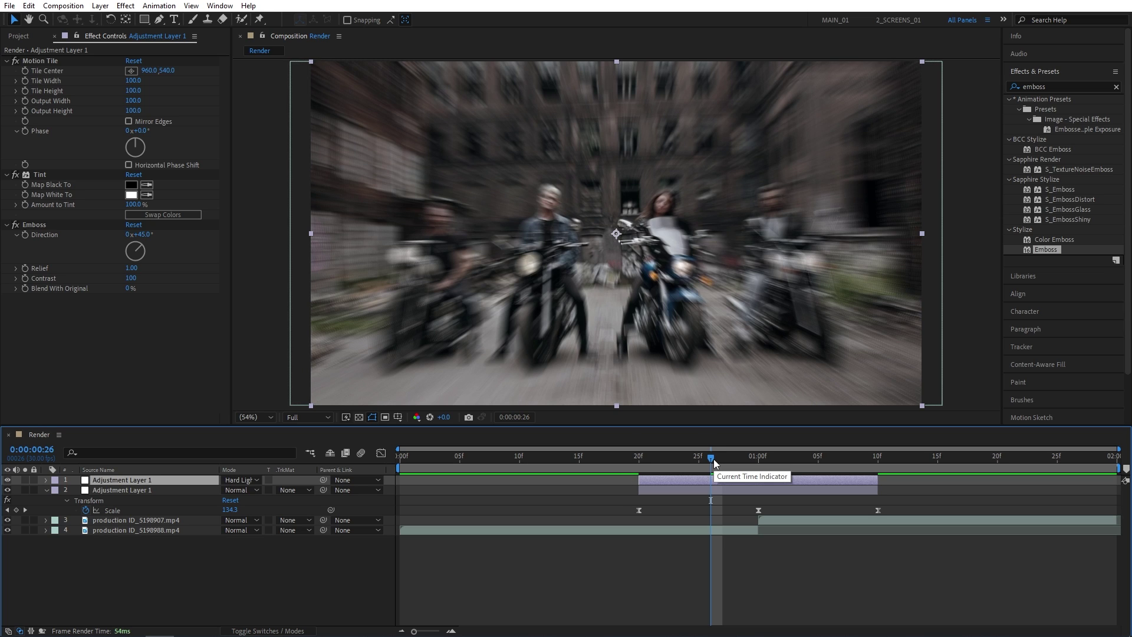
drag(711, 458, 640, 458)
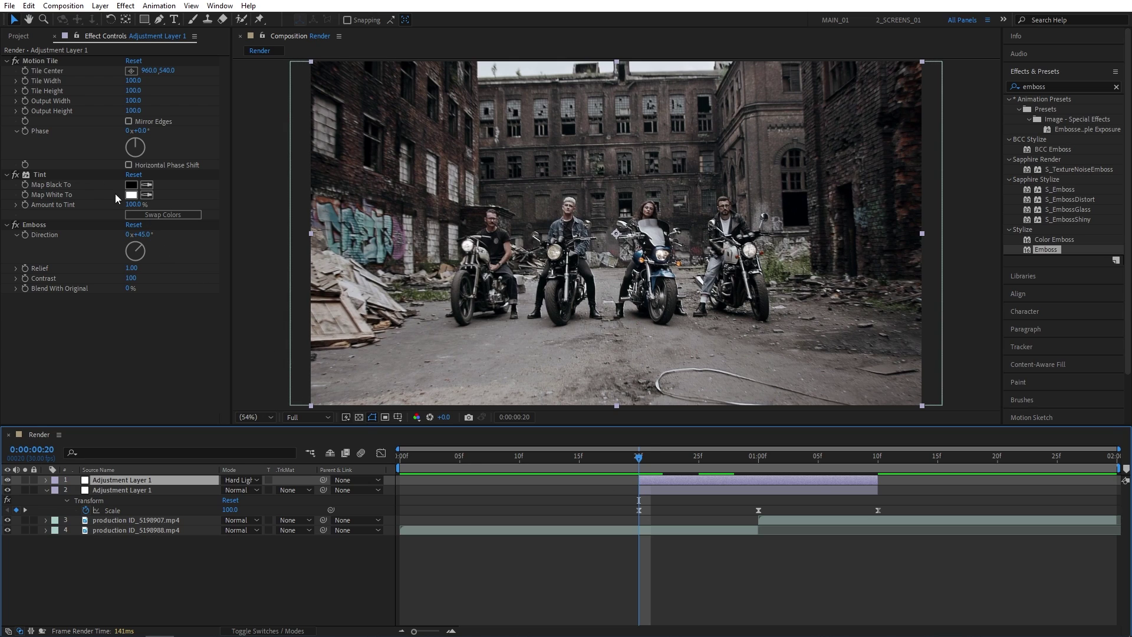
Set Tint's Map Black To red and Map White To blue, then enable Emboss Relief keyframing
click(131, 185)
click(189, 176)
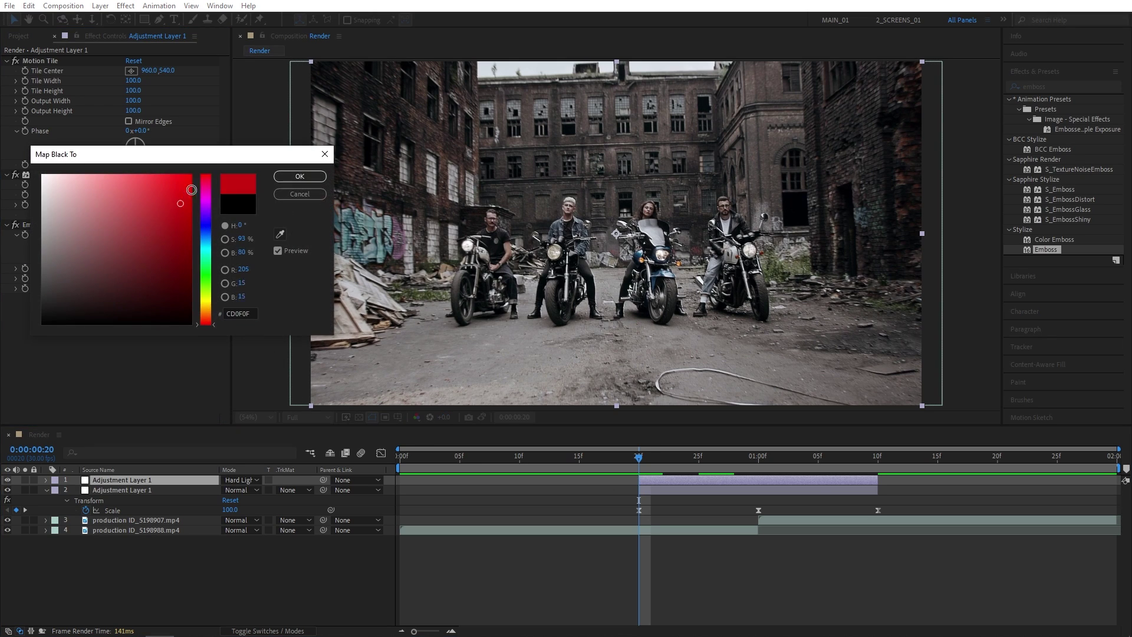
click(297, 177)
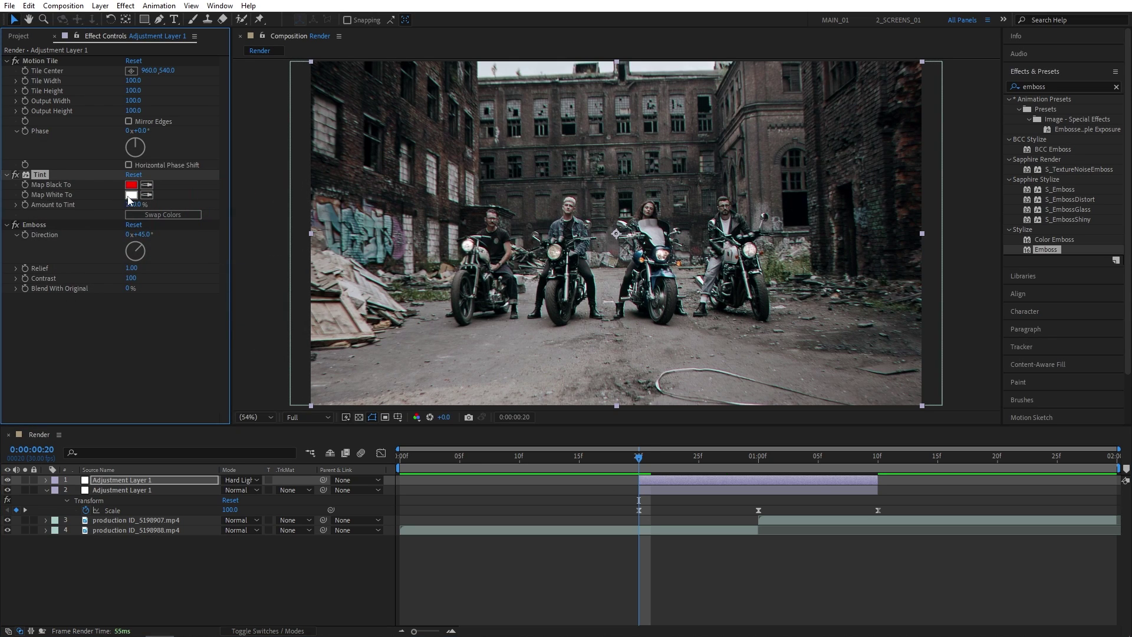
click(130, 194)
click(207, 230)
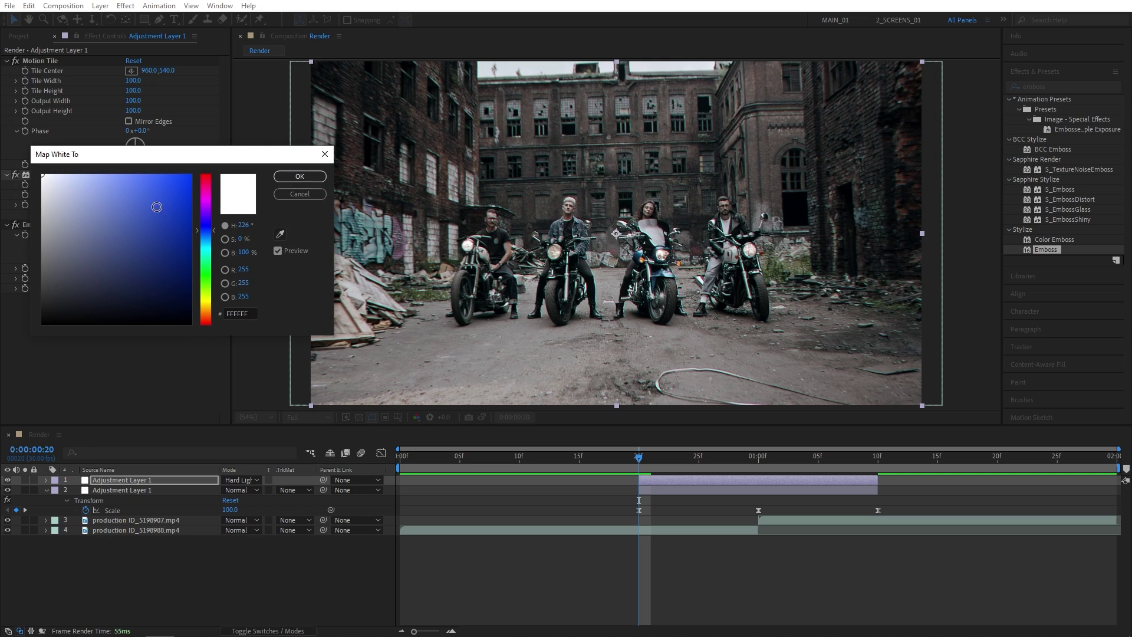
click(190, 175)
click(310, 176)
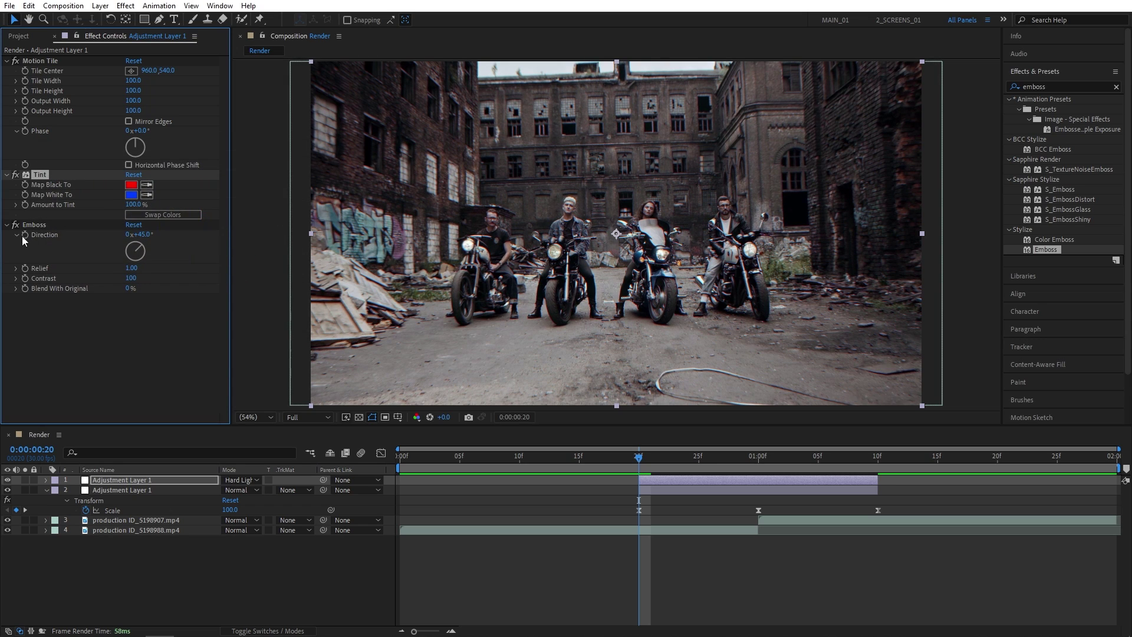
click(24, 268)
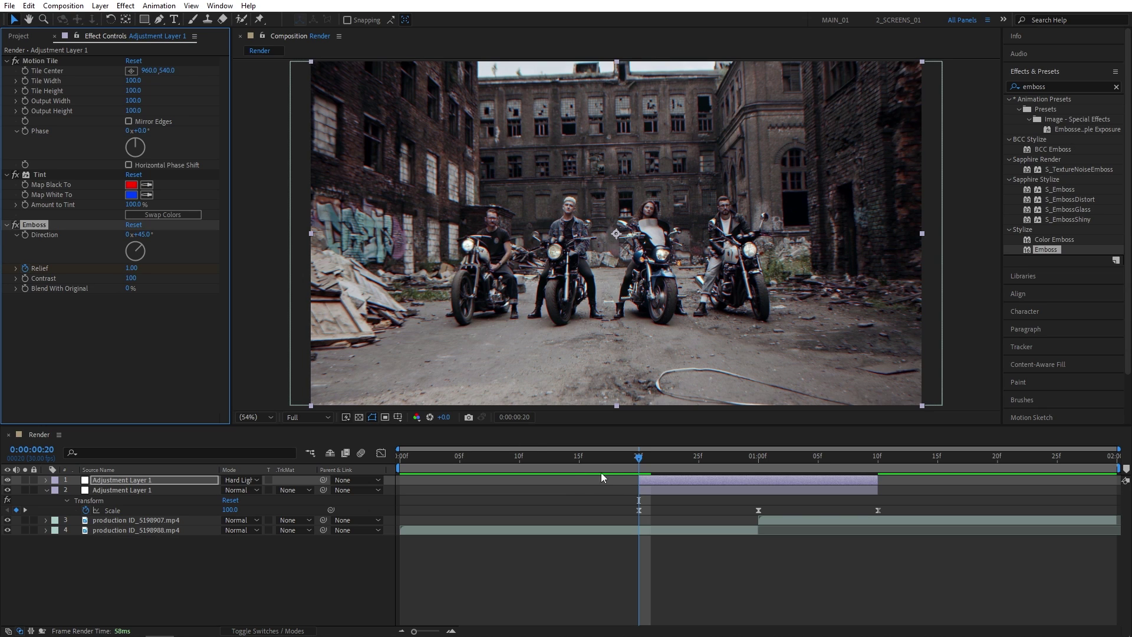
Keyframe Emboss Relief at 0 on frame 20, 25 at 01:00f, and 0 at 01:10f
click(131, 267)
text(0)
key(Return)
drag(639, 457, 757, 493)
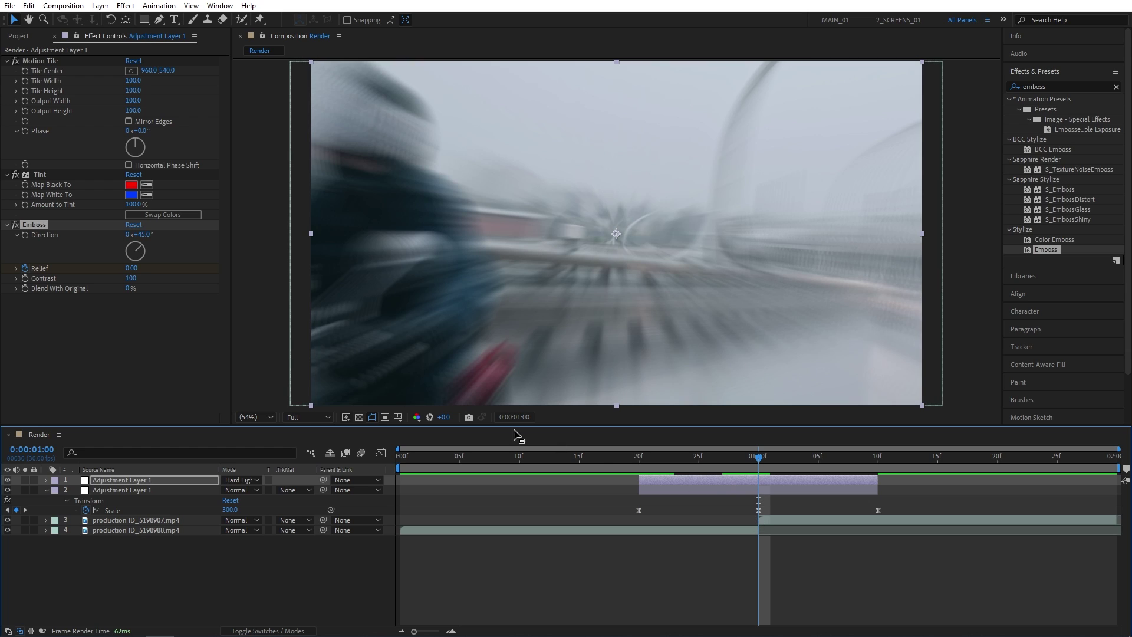
drag(130, 268, 281, 265)
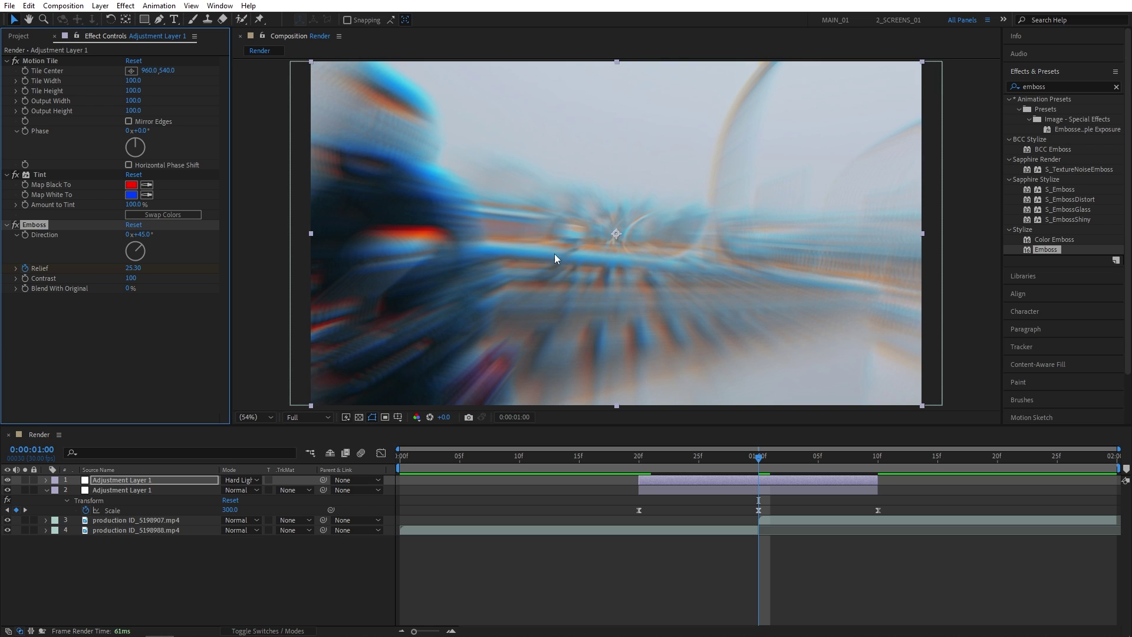
click(135, 268)
text(25)
key(Return)
drag(759, 458, 879, 465)
click(133, 268)
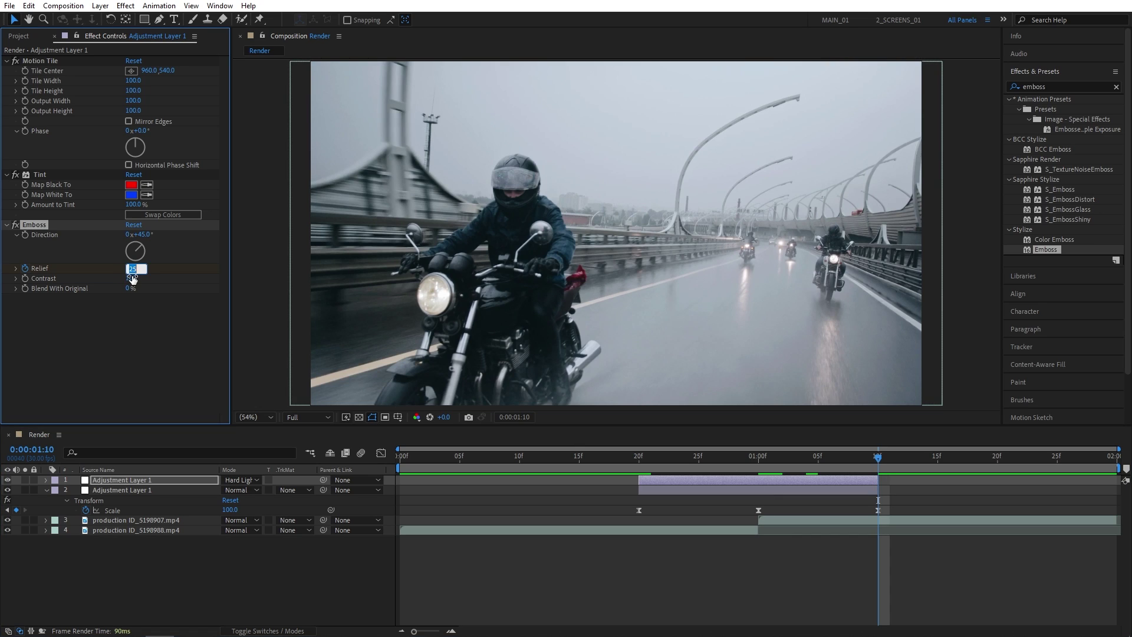
text(0)
key(Return)
Easy-ease the three Relief keyframes with F9 and sharpen their speed curve around 01:00f
key(u)
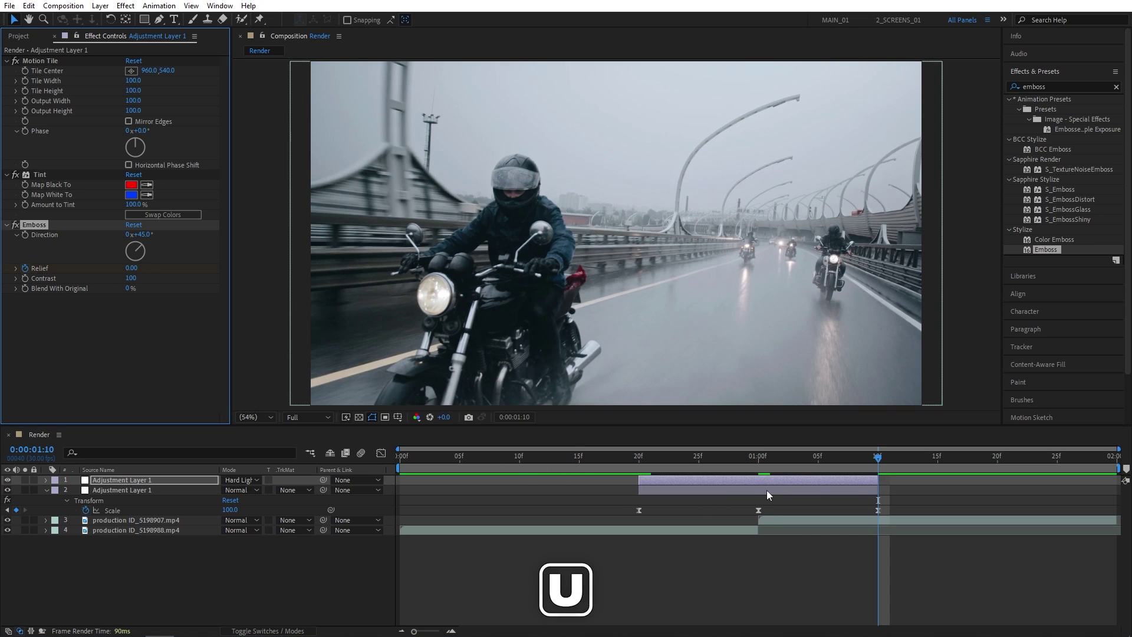
drag(925, 491, 614, 501)
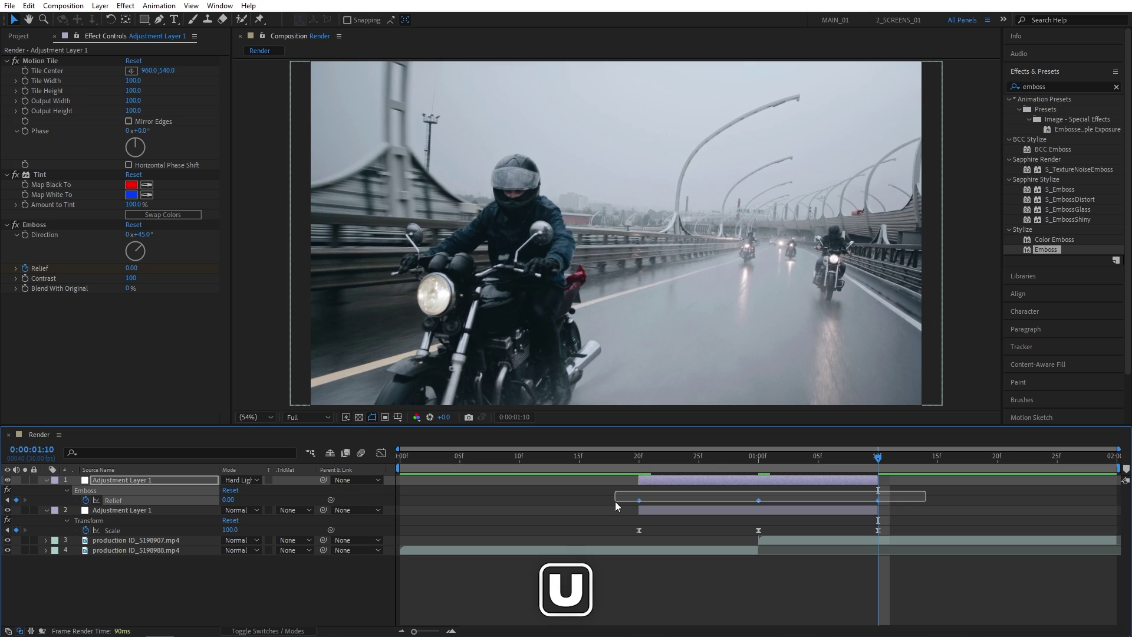
key(F9)
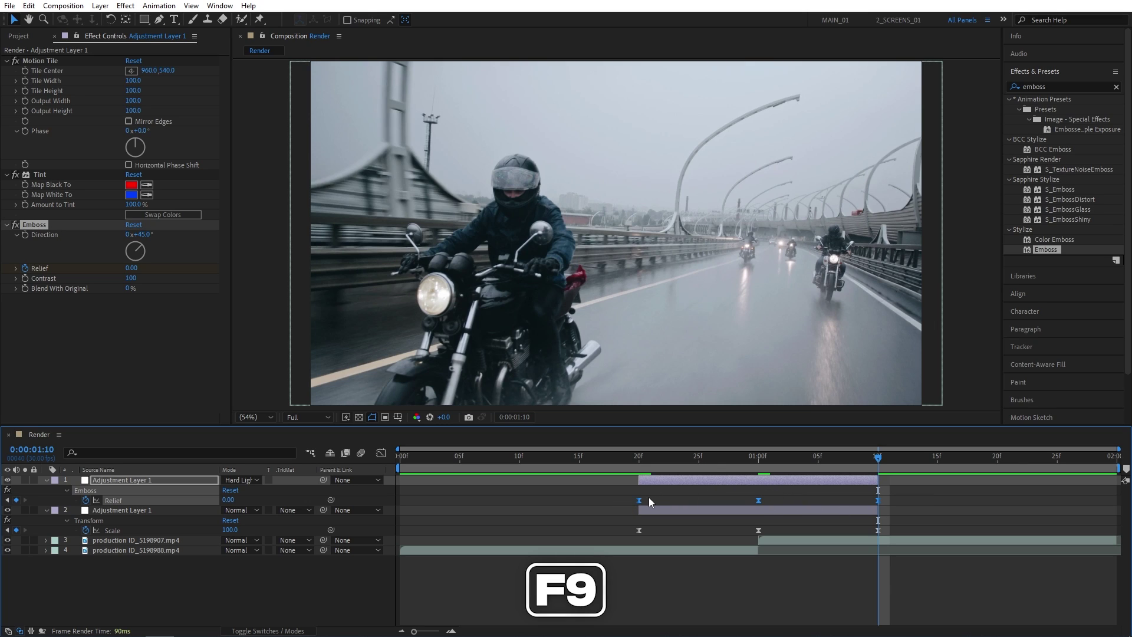
click(381, 453)
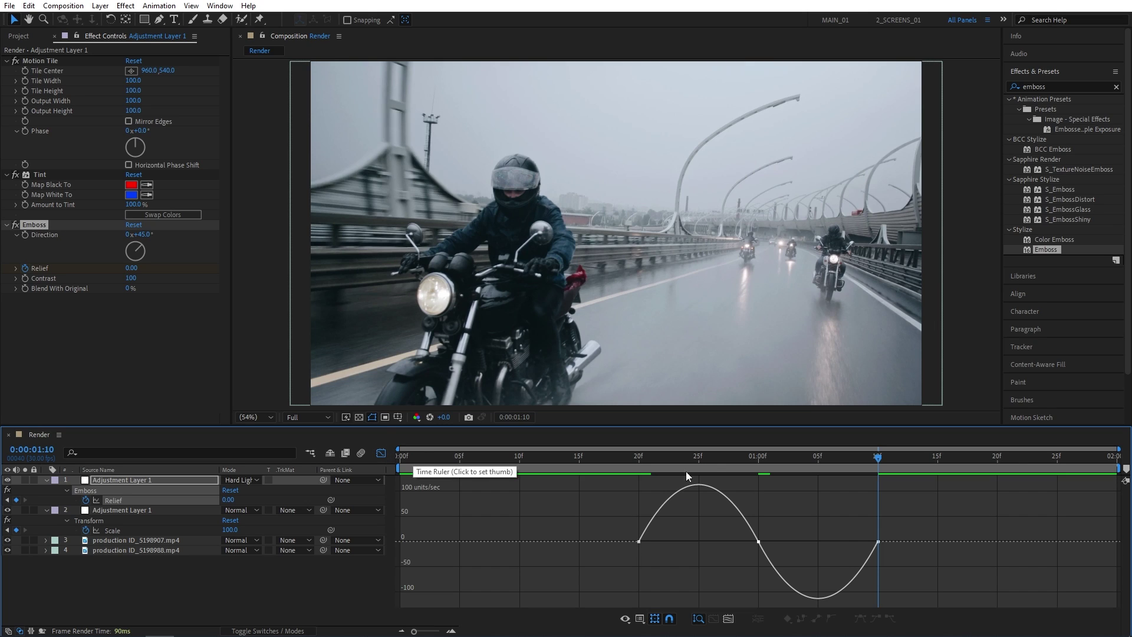
drag(652, 567, 652, 567)
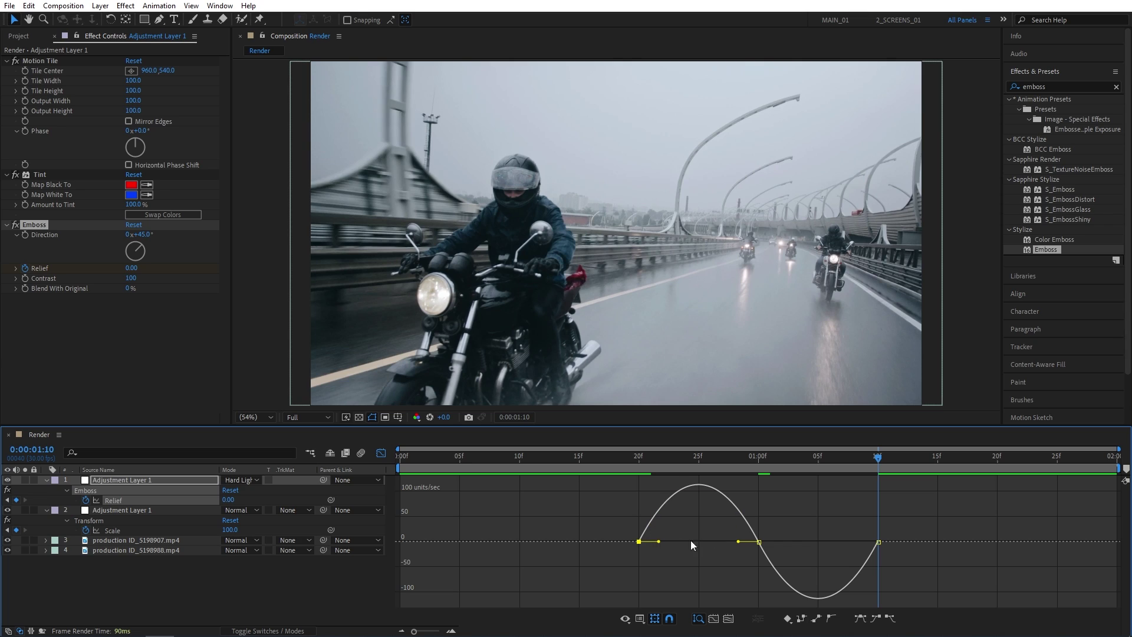
drag(719, 549, 761, 585)
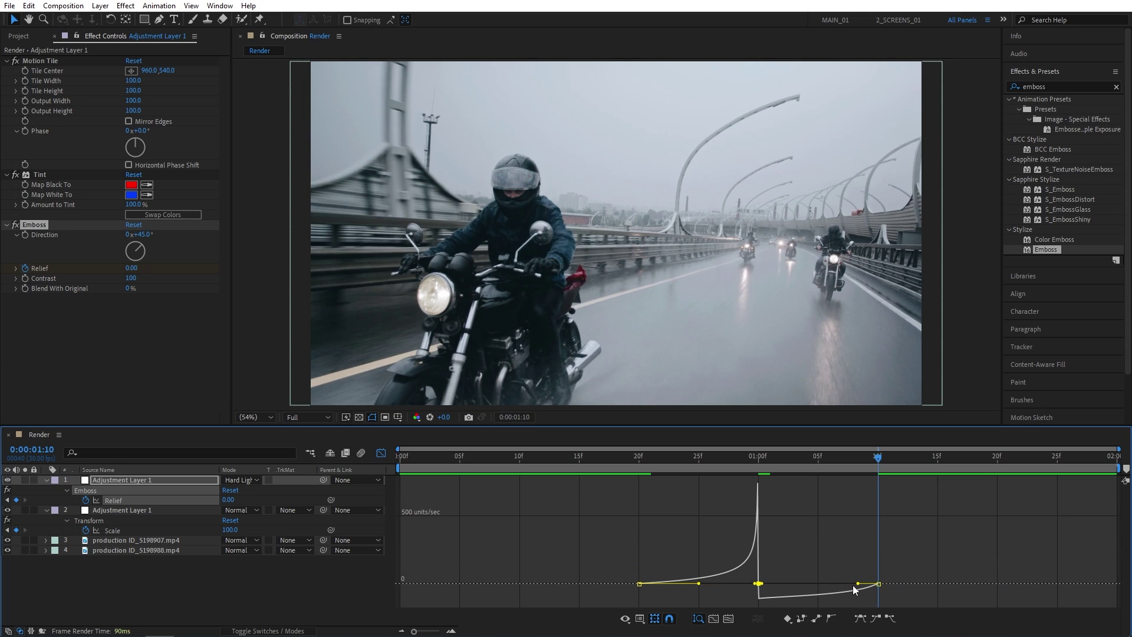
drag(858, 583, 817, 583)
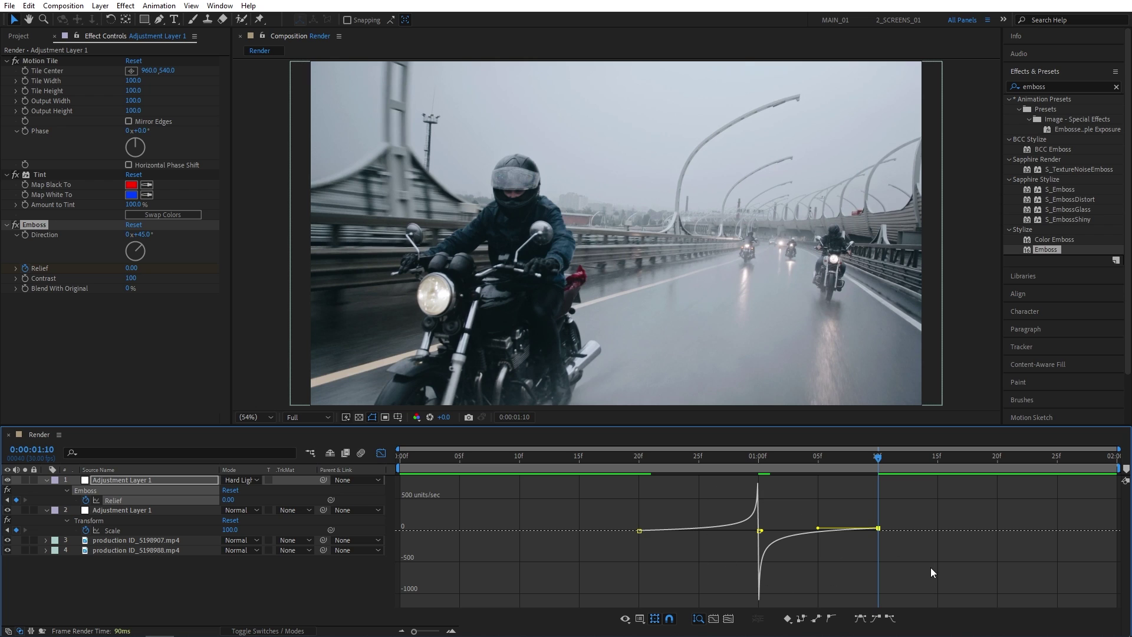
Return to the layer bars, move the current time back to 0:00:00:00, and play the transition preview
click(380, 453)
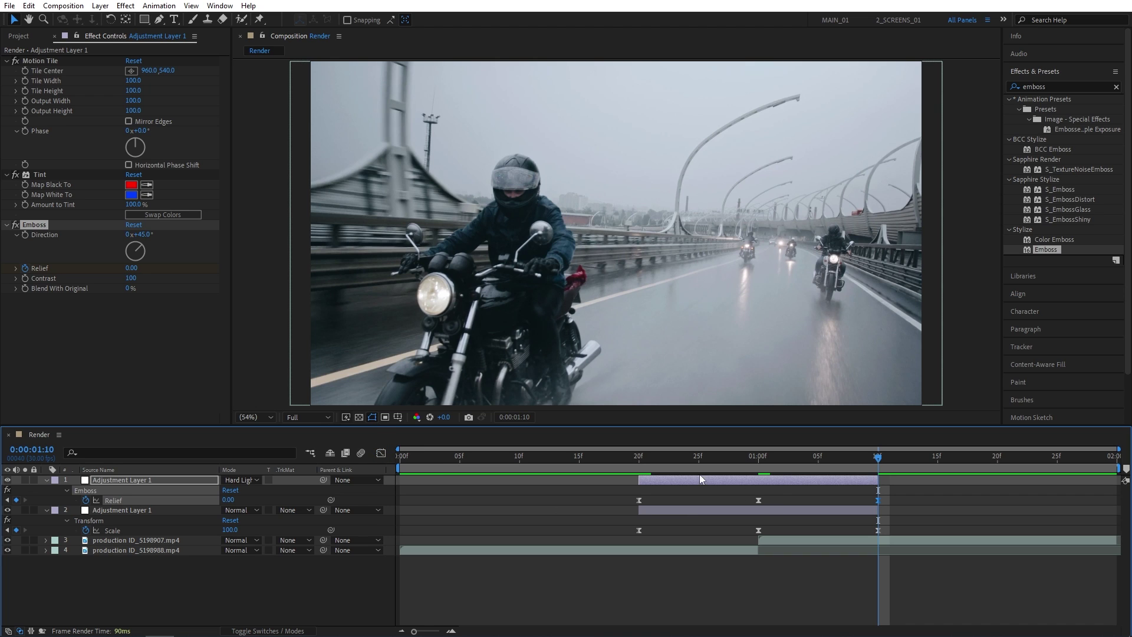
drag(660, 462, 496, 465)
key(space)
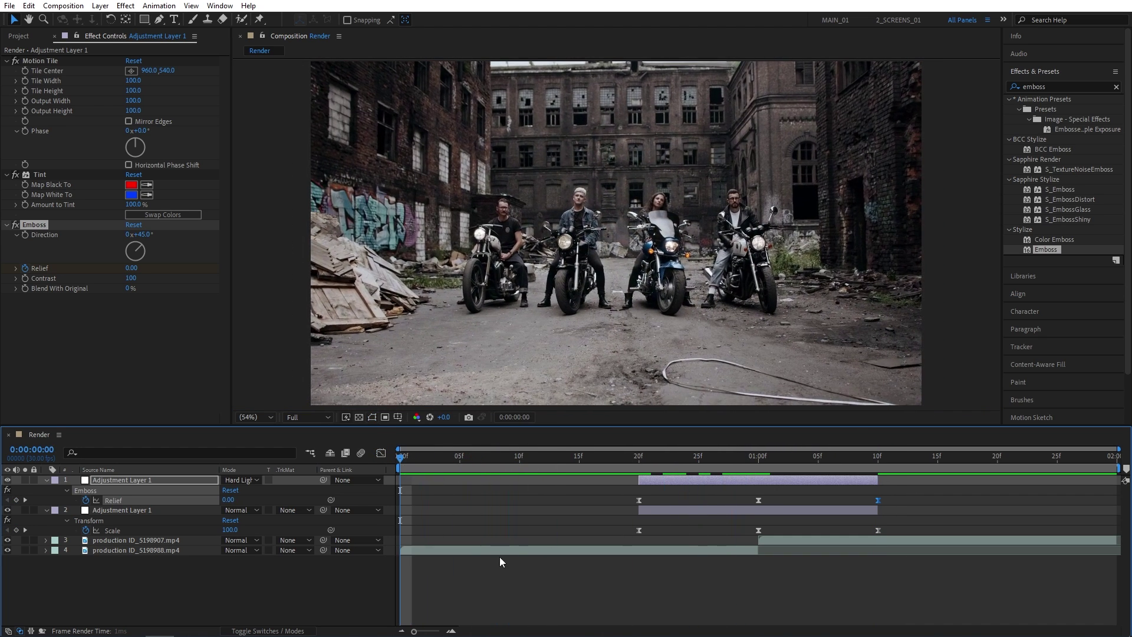